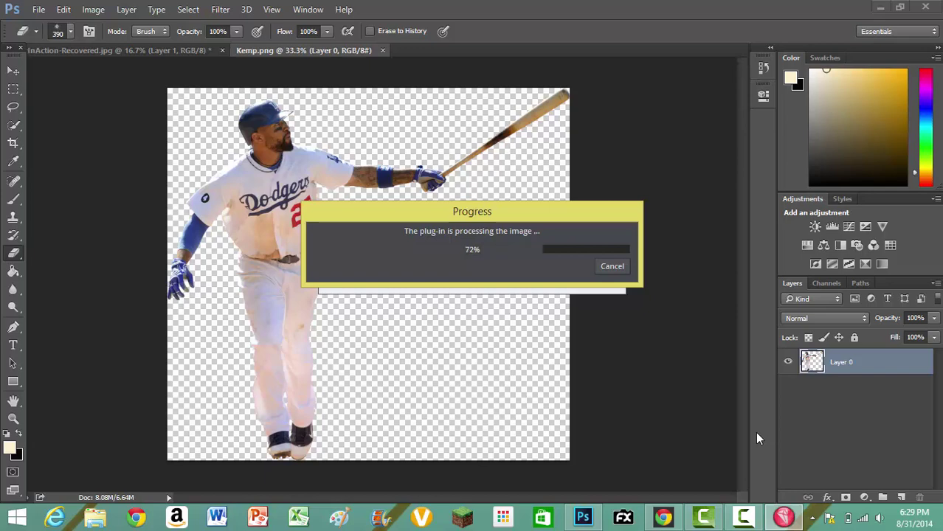
# Choose the HDR - Sketch preset from Topaz Adjust 5's Stylized Collection for the batting player cutout
pyautogui.click(219, 8)
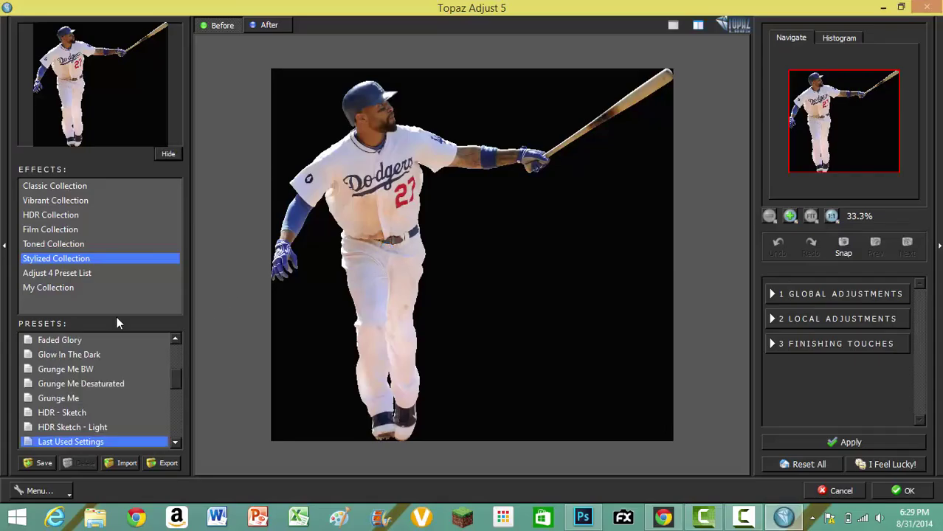
pyautogui.click(48, 215)
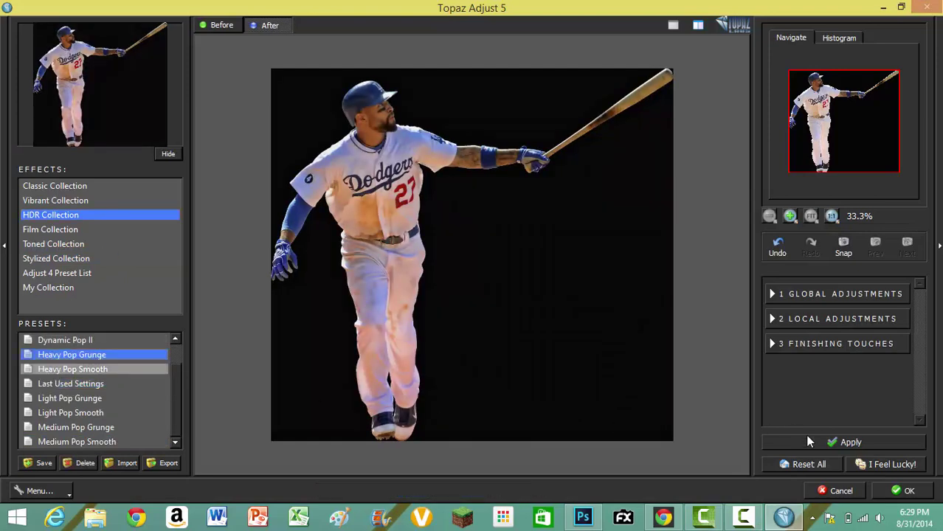
pyautogui.click(56, 258)
pyautogui.scroll(1, 178, 339)
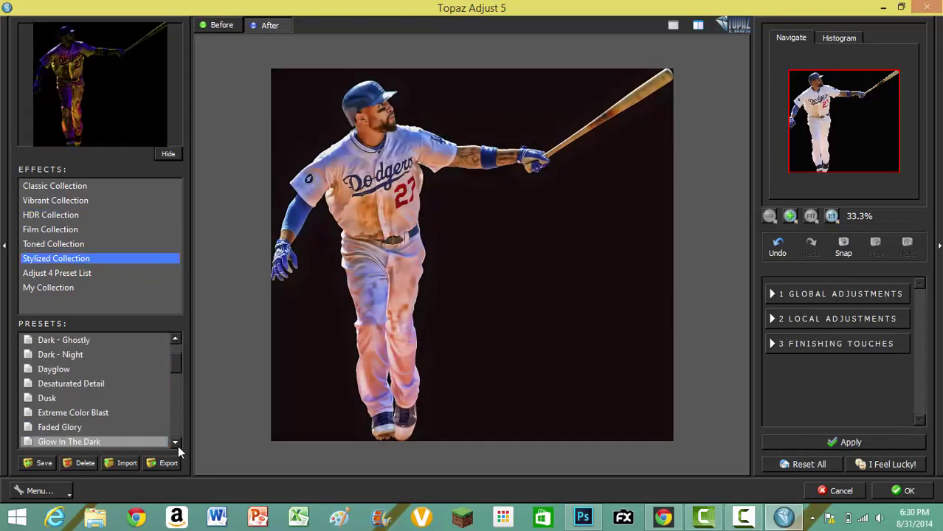
pyautogui.scroll(-2, 178, 445)
pyautogui.click(77, 413)
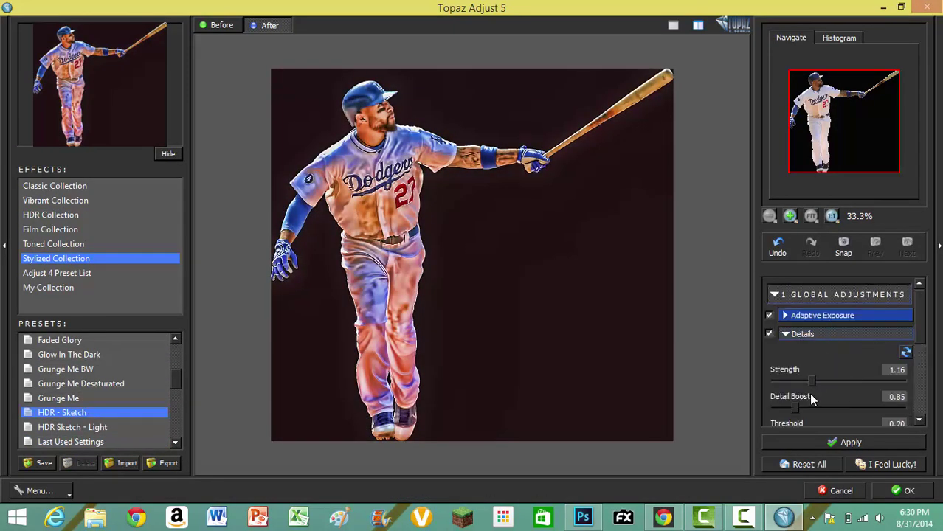
# Set Details Strength to 1.05, Detail Boost to 0.96 and Overall Transparency to about 0.49, and apply the filter
pyautogui.moveTo(810, 395); pyautogui.dragTo(799, 410)
pyautogui.scroll(-2, 899, 407)
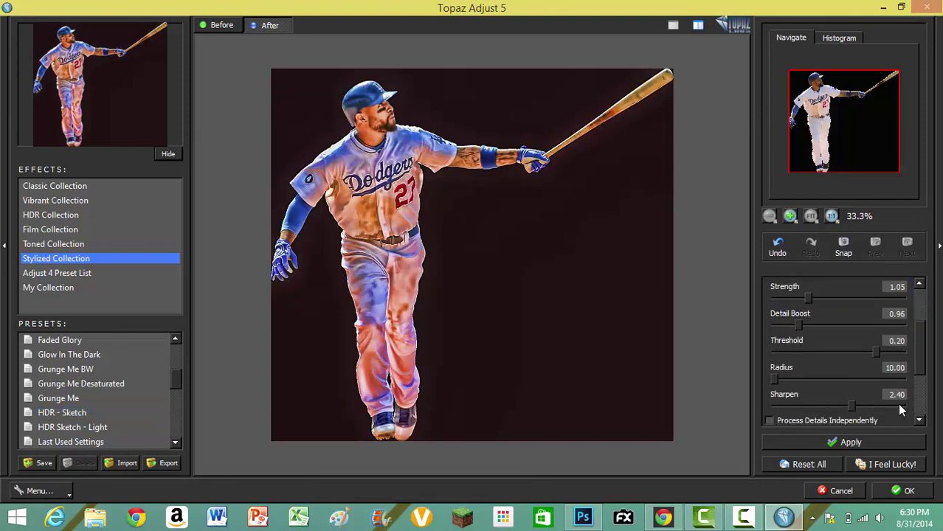
pyautogui.scroll(-3, 824, 371)
pyautogui.click(792, 346)
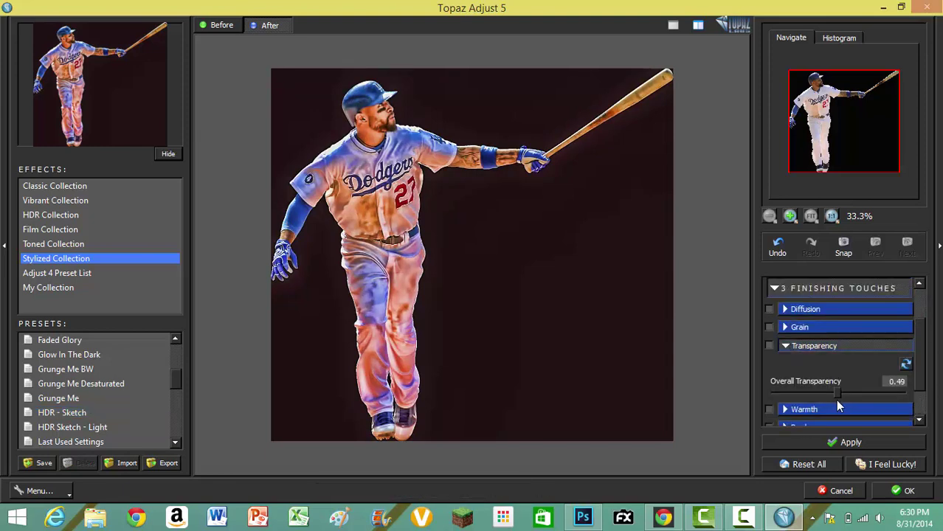
pyautogui.click(908, 491)
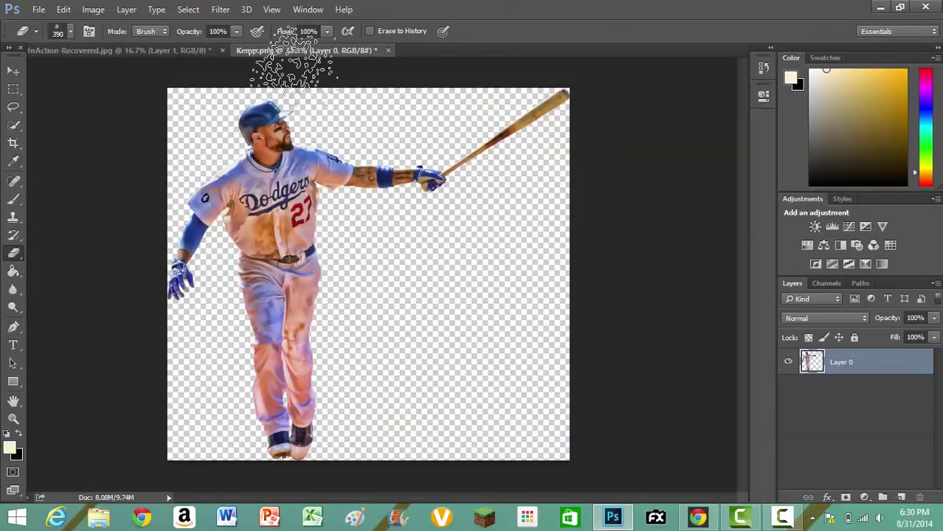
# Apply the Stylize Details preset from Topaz Clean 3's Stylized Edges Collection to the player and save Kemp.png
pyautogui.click(220, 9)
pyautogui.moveTo(277, 298)
pyautogui.click(452, 314)
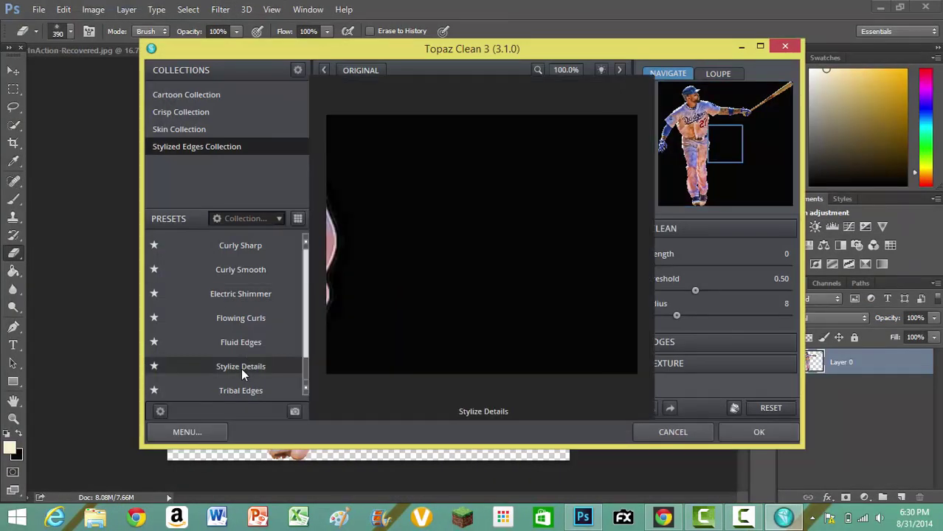
pyautogui.click(240, 366)
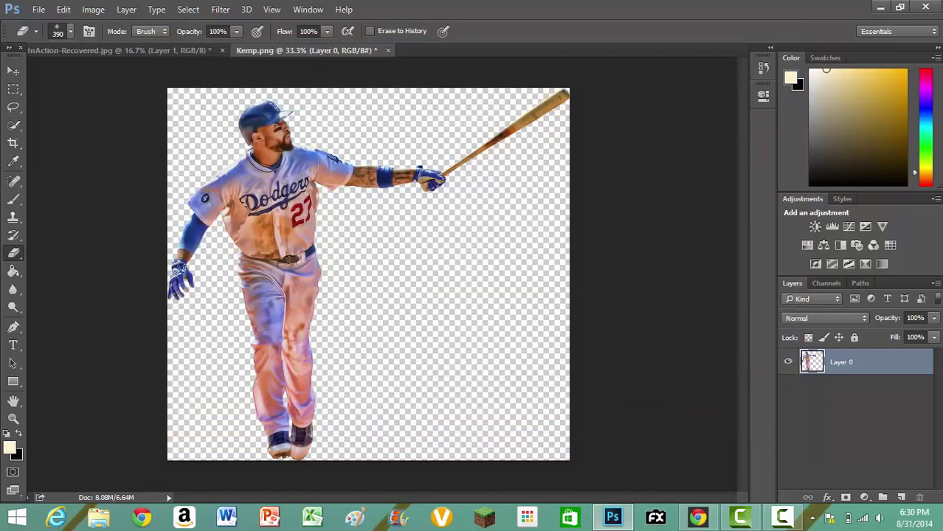
pyautogui.click(38, 10)
pyautogui.click(81, 162)
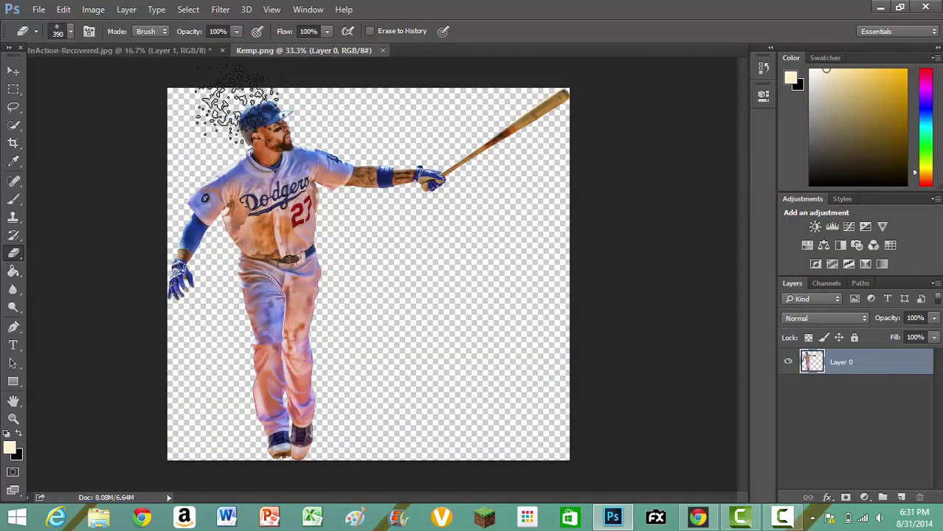
# Open the image KempFace.jpg from the Pictures folder
pyautogui.hotkey('alt', 'f')
pyautogui.press('o')
pyautogui.scroll(-15, 430, 193)
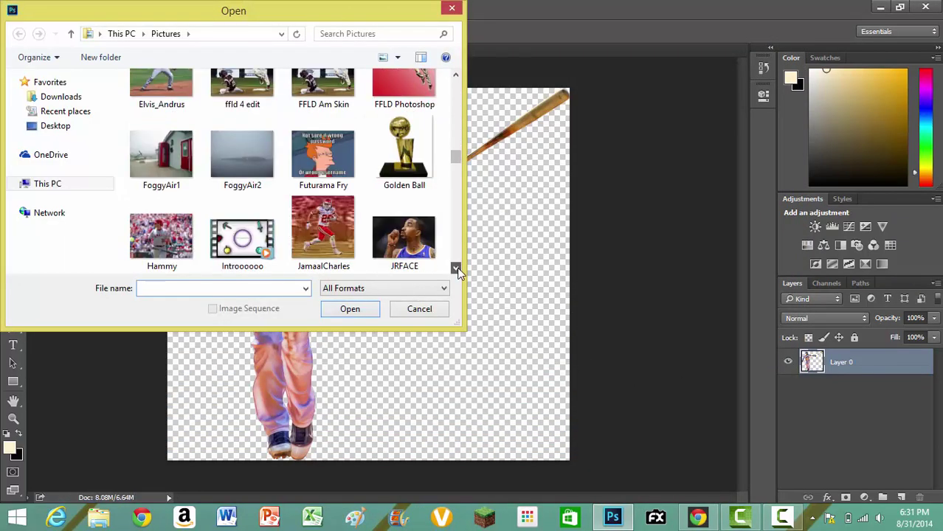
pyautogui.click(224, 217)
pyautogui.doubleClick(224, 217)
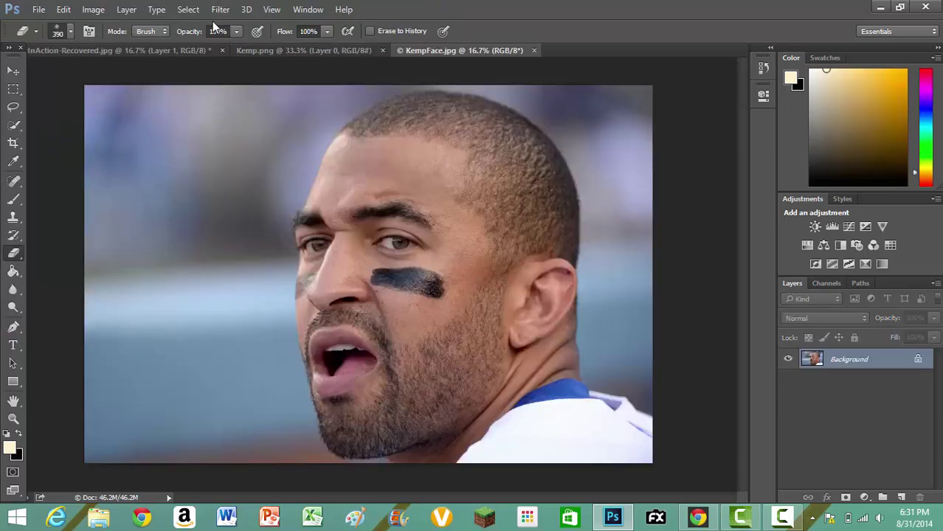
# Duplicate the Background layer of KempFace.jpg
pyautogui.rightClick(835, 377)
pyautogui.click(848, 247)
pyautogui.click(595, 155)
# Try the Vivacious preset from Topaz Adjust 5's Stylized Collection on the Background copy layer
pyautogui.click(220, 9)
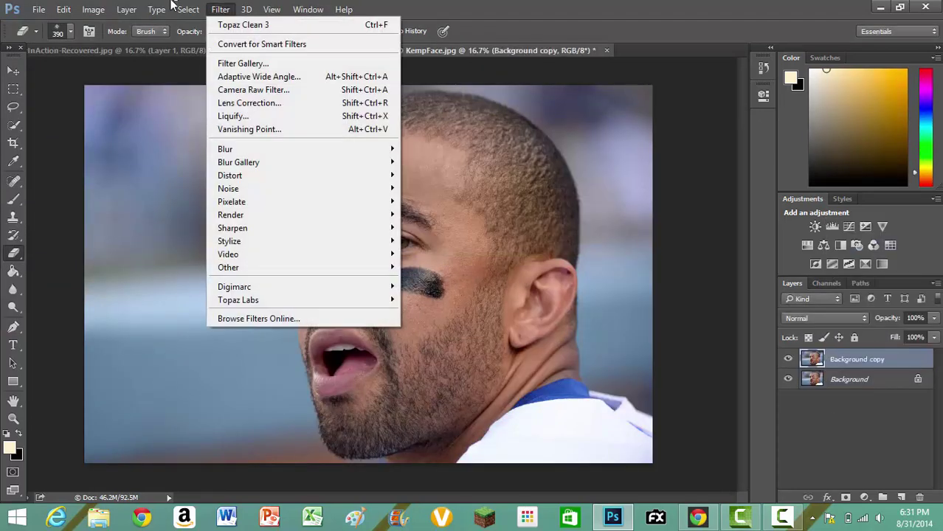
pyautogui.moveTo(295, 300)
pyautogui.click(431, 324)
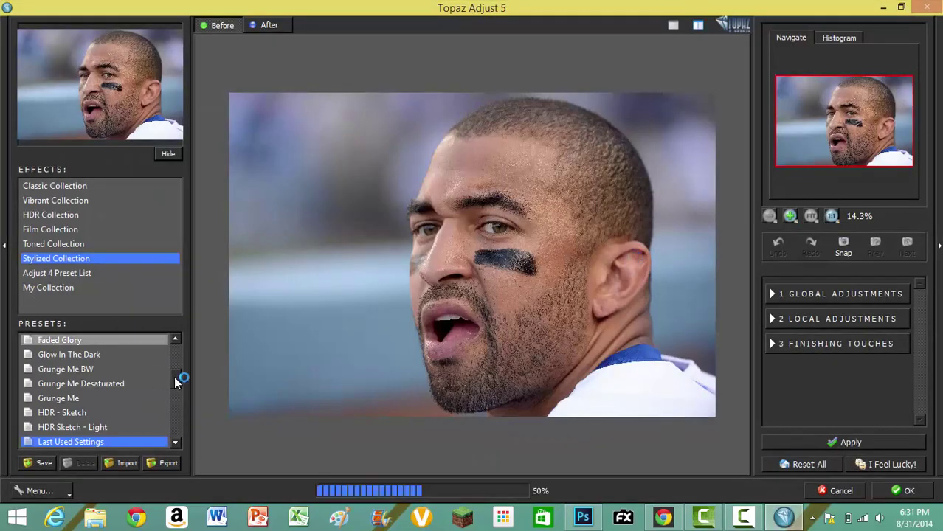
pyautogui.moveTo(176, 378); pyautogui.dragTo(175, 428)
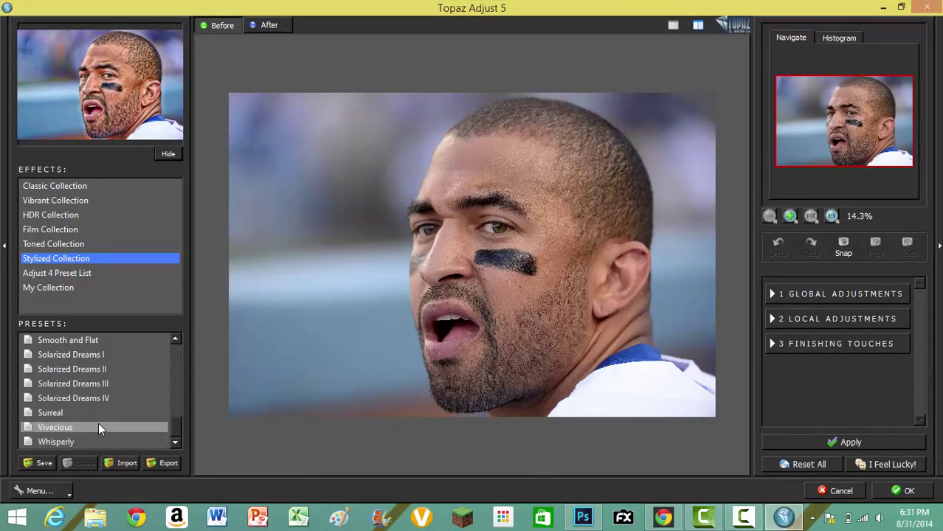
pyautogui.click(101, 428)
# Try a Details Strength of 0.97 and an Overall Transparency below 0.42 for the Vivacious preset
pyautogui.click(841, 294)
pyautogui.click(835, 334)
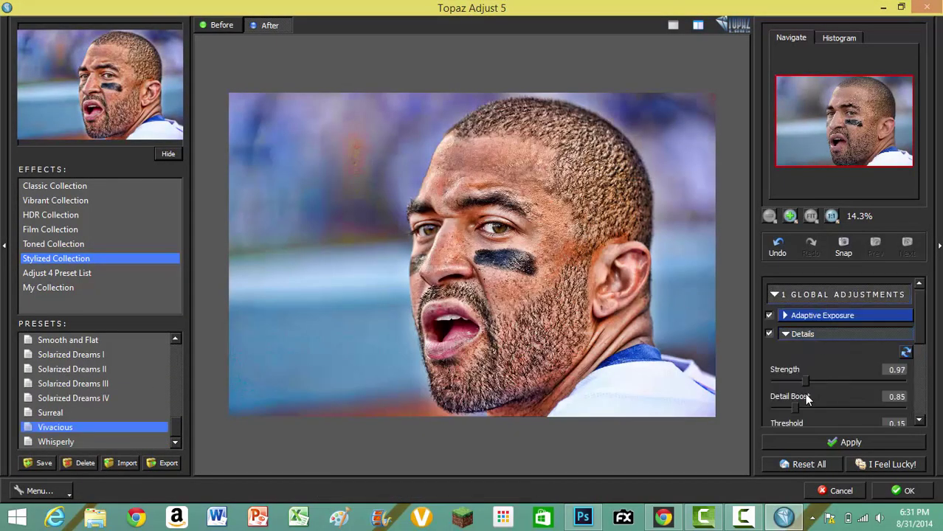
pyautogui.scroll(-10, 848, 384)
pyautogui.click(826, 345)
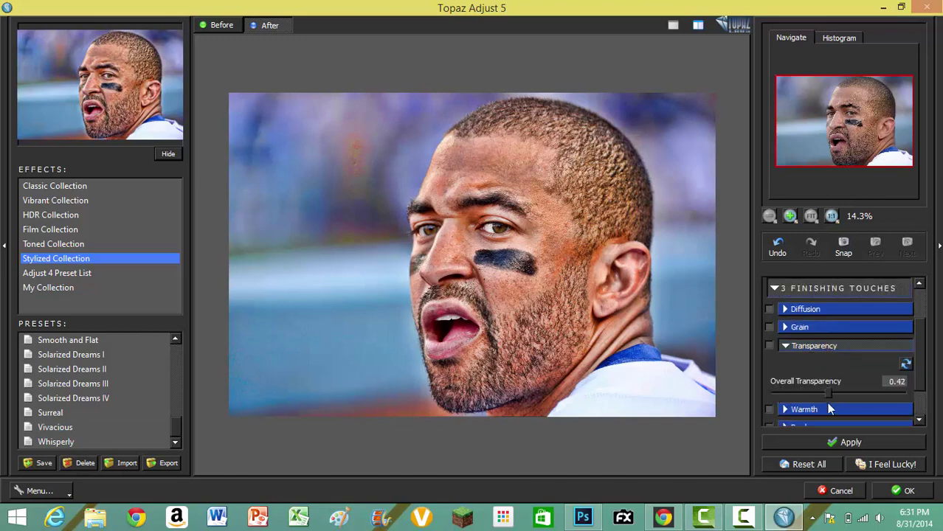
pyautogui.moveTo(827, 408); pyautogui.dragTo(812, 408)
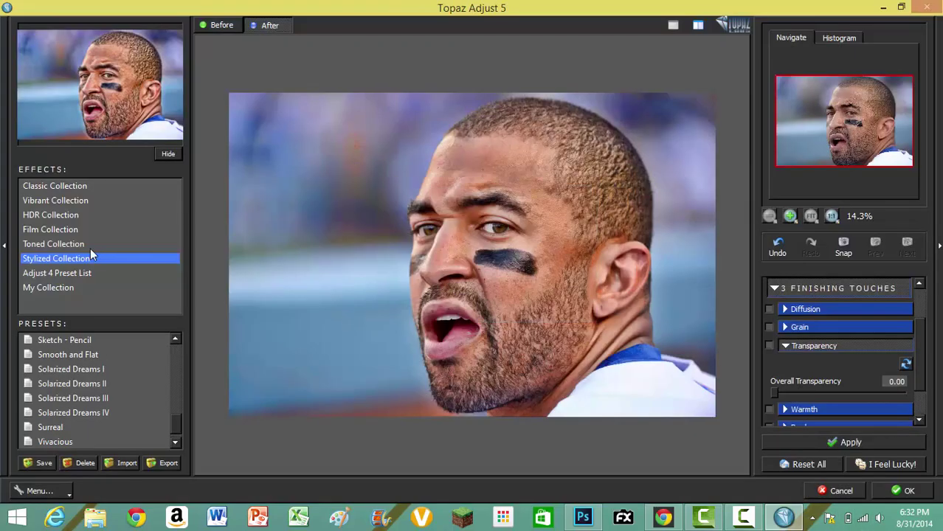
# Try to apply the HDR - Sketch preset with Details Strength 0.97 and Overall Transparency 0.50 to the face
pyautogui.click(176, 338)
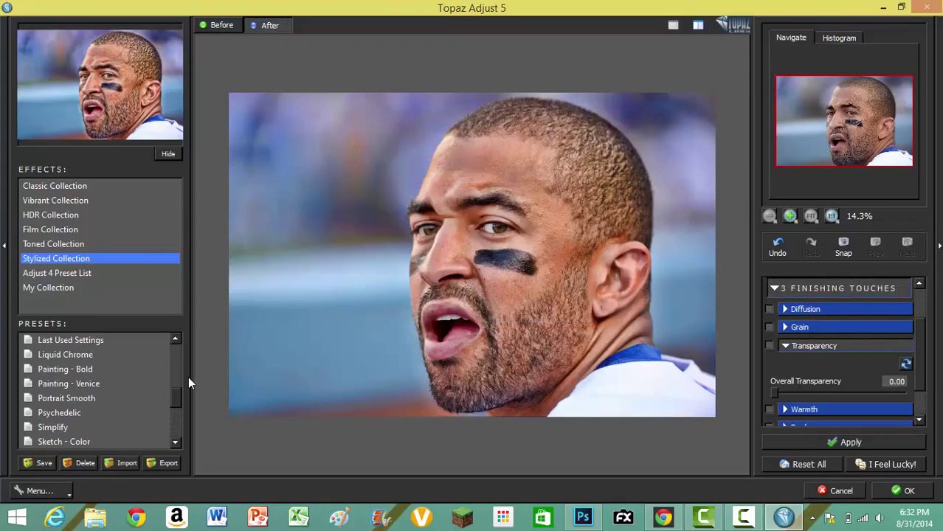
pyautogui.click(72, 356)
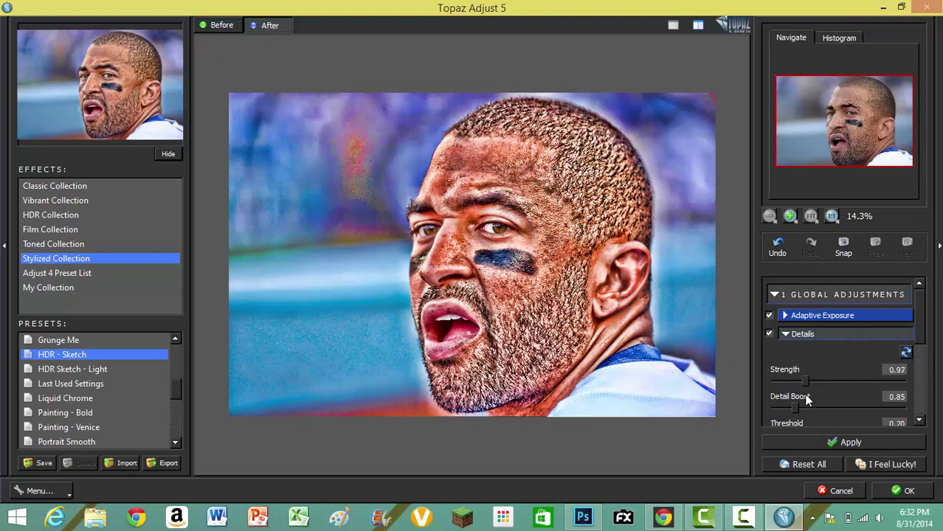
pyautogui.scroll(-10, 848, 398)
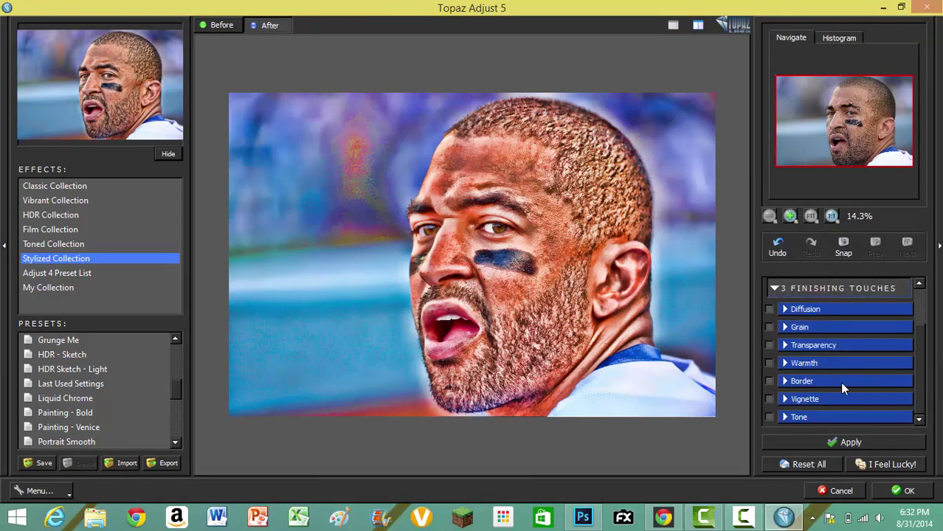
pyautogui.click(841, 344)
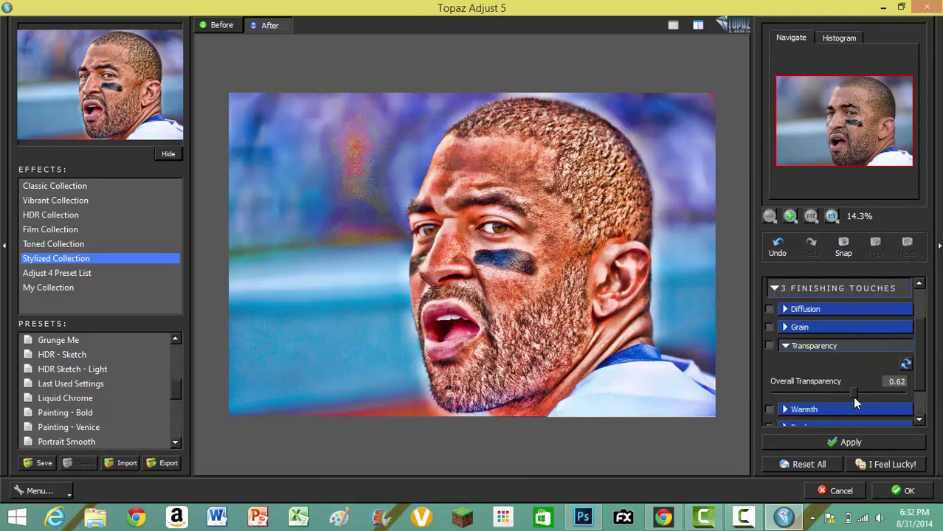
pyautogui.click(878, 493)
pyautogui.click(559, 299)
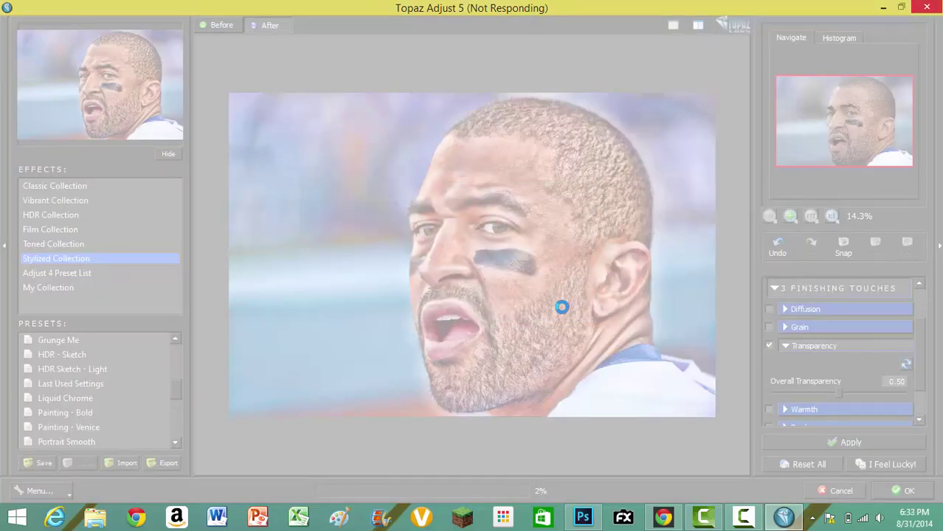
pyautogui.click(554, 267)
pyautogui.click(555, 287)
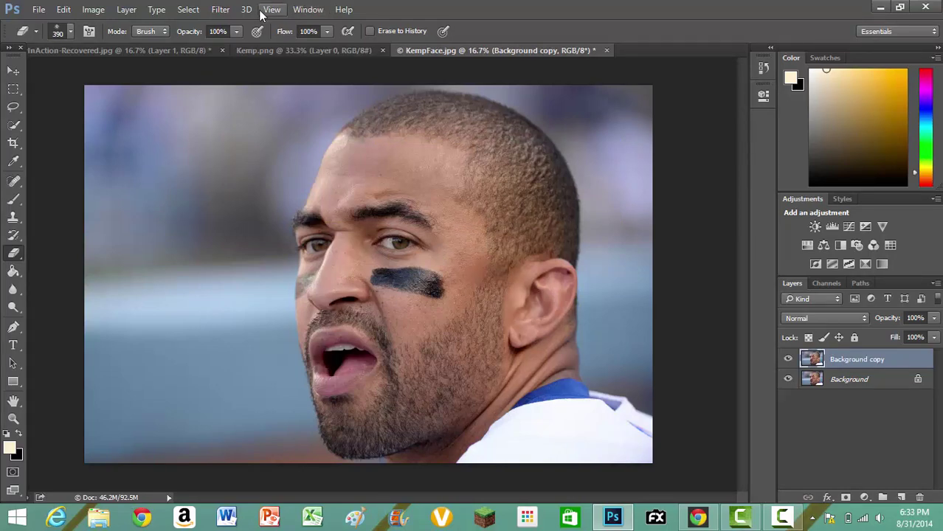
# Run the last used filter on the Background copy layer
pyautogui.click(220, 10)
pyautogui.click(299, 27)
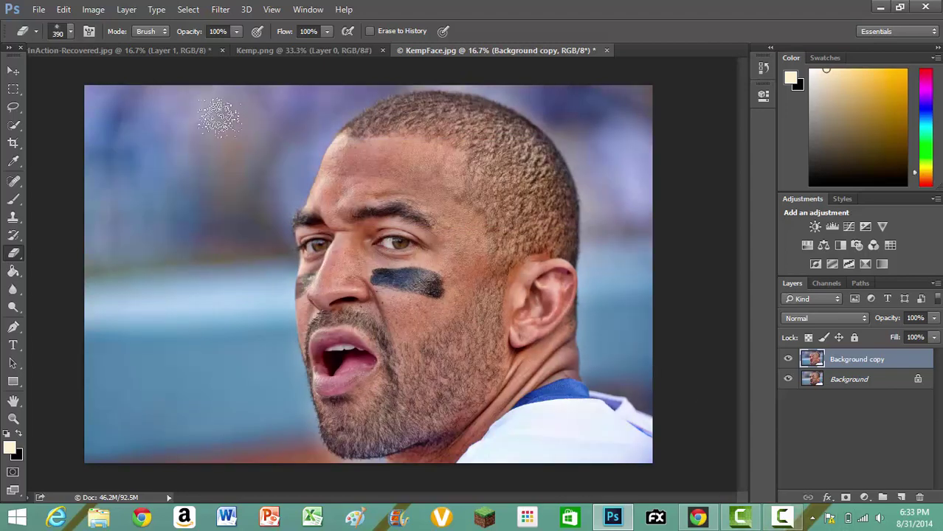
# Select the background around the man's head using the Quick Selection tool with a 61 px brush
pyautogui.click(15, 130)
pyautogui.click(139, 34)
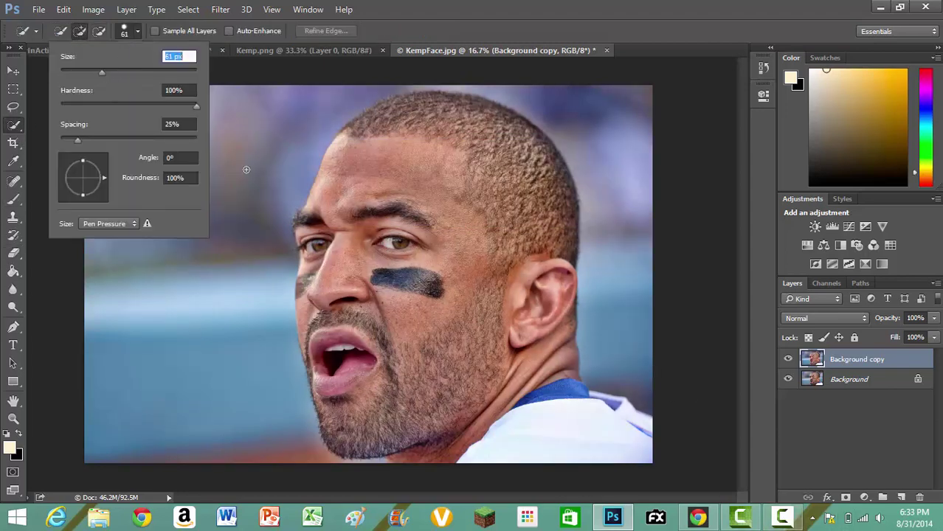
pyautogui.click(247, 171)
pyautogui.moveTo(111, 103)
pyautogui.mouseDown()
pyautogui.moveTo(163, 143)
pyautogui.moveTo(159, 444)
pyautogui.moveTo(247, 467)
pyautogui.moveTo(459, 448)
pyautogui.moveTo(620, 349)
pyautogui.moveTo(641, 276)
pyautogui.moveTo(584, 114)
pyautogui.moveTo(403, 77)
pyautogui.moveTo(764, 160)
pyautogui.moveTo(607, 269)
pyautogui.moveTo(617, 297)
pyautogui.moveTo(631, 144)
pyautogui.moveTo(572, 87)
pyautogui.mouseUp()
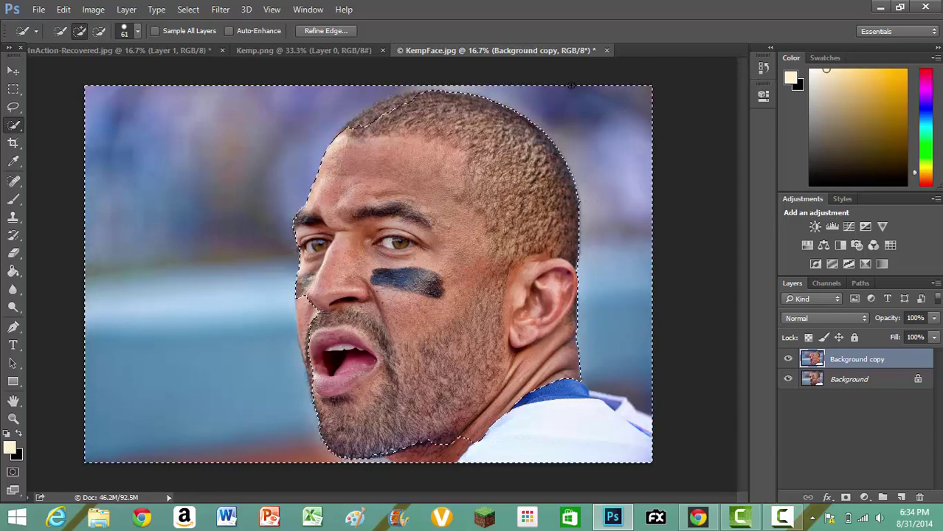
# Subtract the hair above the forehead from the background selection using a 143 px Quick Selection brush
pyautogui.click(13, 419)
pyautogui.moveTo(382, 112); pyautogui.dragTo(454, 114)
pyautogui.click(14, 125)
pyautogui.click(99, 31)
pyautogui.click(136, 33)
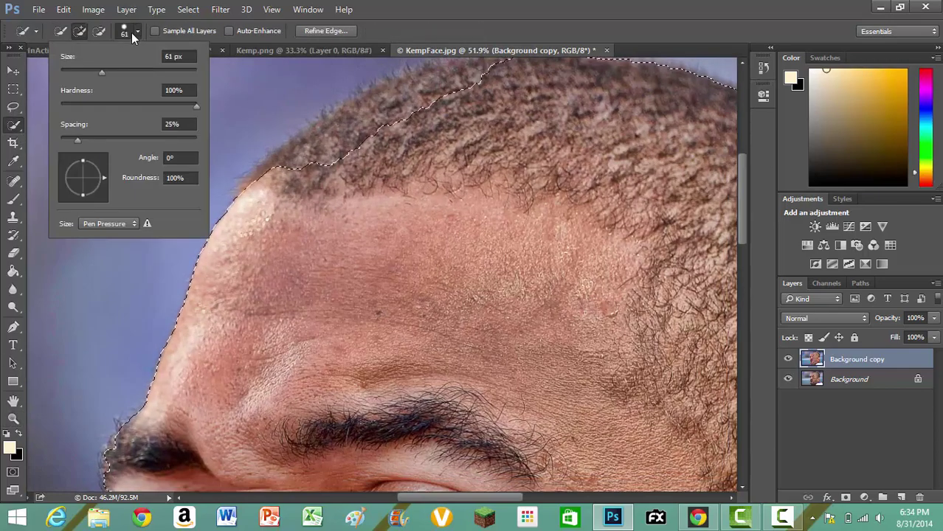
pyautogui.moveTo(158, 71); pyautogui.dragTo(143, 71)
pyautogui.click(322, 174)
pyautogui.moveTo(315, 188)
pyautogui.mouseDown()
pyautogui.moveTo(310, 172)
pyautogui.moveTo(396, 133)
pyautogui.mouseUp()
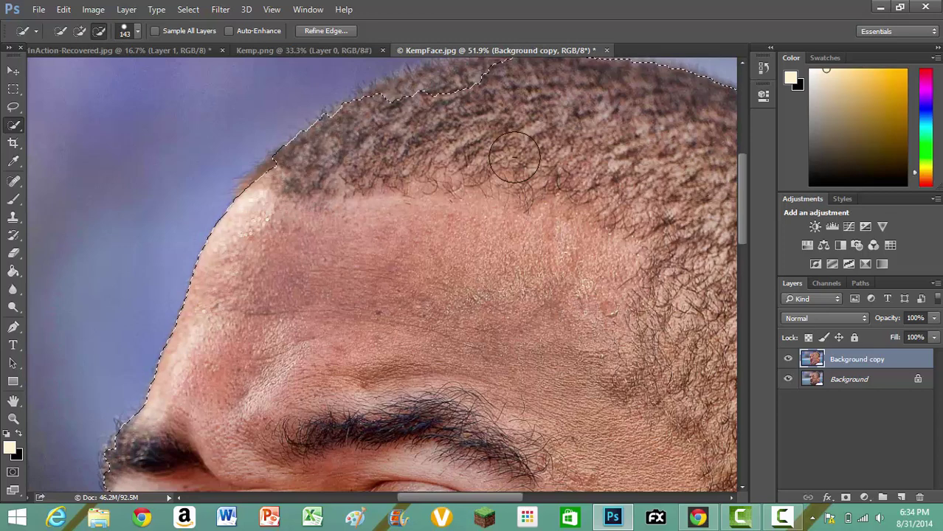
# Try to subtract the remaining hair at the crown of the head from the background selection
pyautogui.scroll(2, 509, 159)
pyautogui.moveTo(452, 174); pyautogui.dragTo(440, 154)
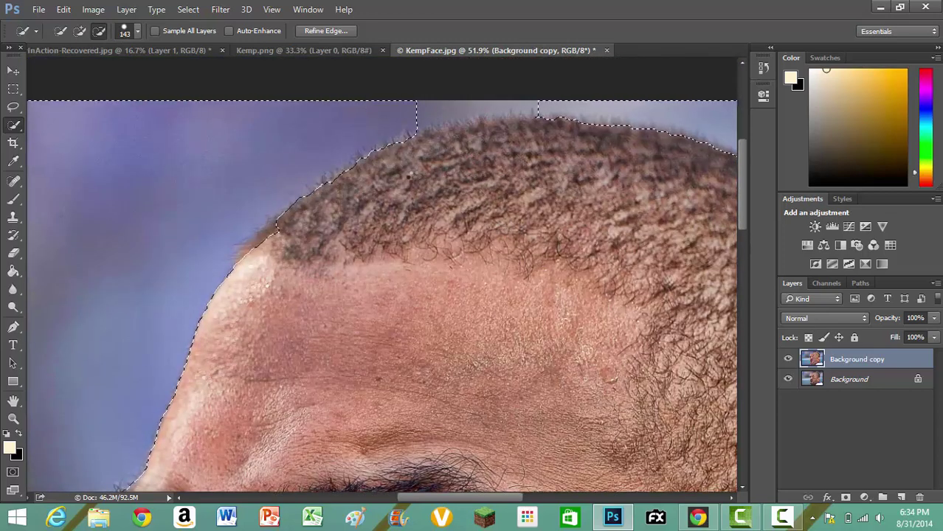
pyautogui.hotkey('ctrl', 'z')
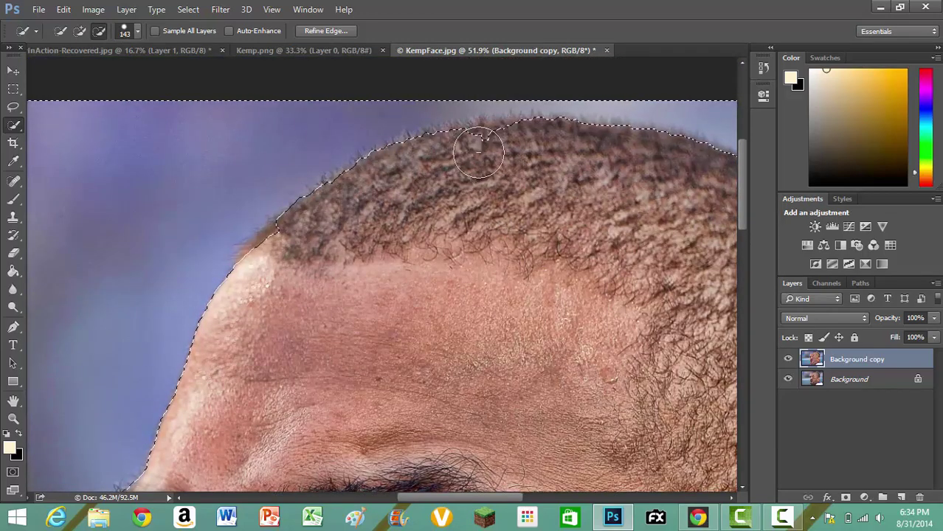
# Subtract the far cheek beside the nose and mouth from the background selection
pyautogui.scroll(-10, 464, 225)
pyautogui.scroll(-12, 463, 225)
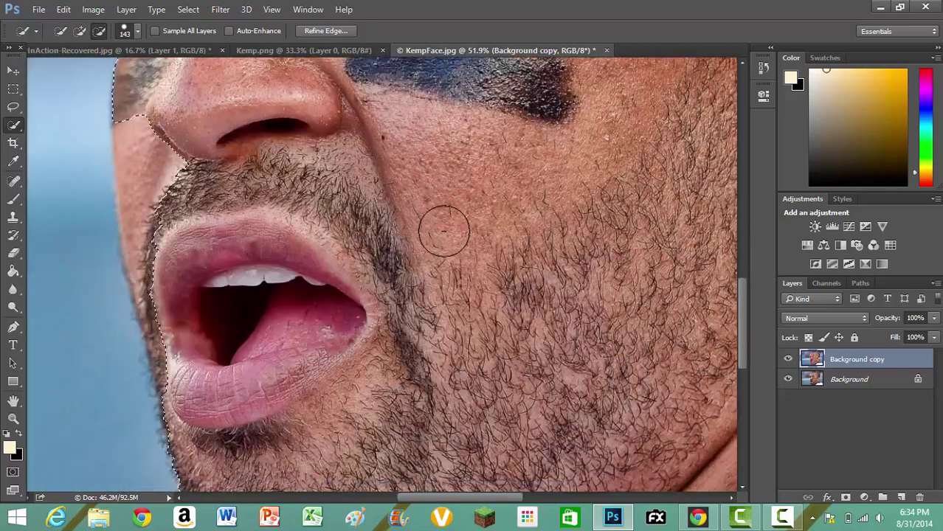
pyautogui.scroll(5, 181, 262)
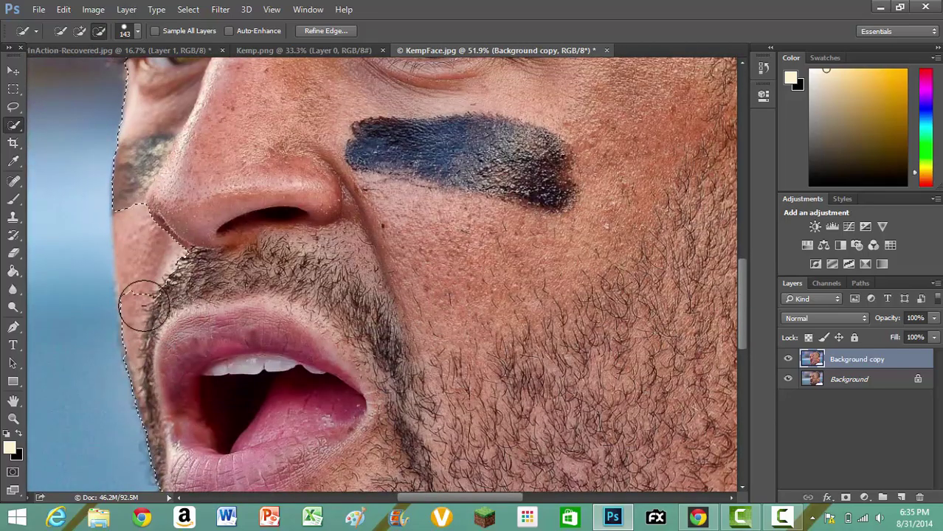
pyautogui.moveTo(144, 306)
pyautogui.mouseDown()
pyautogui.moveTo(155, 237)
pyautogui.moveTo(140, 214)
pyautogui.mouseUp()
# Subtract the neck area beneath the bearded chin and jaw from the background selection with the Quick Selection tool
pyautogui.scroll(-12, 389, 280)
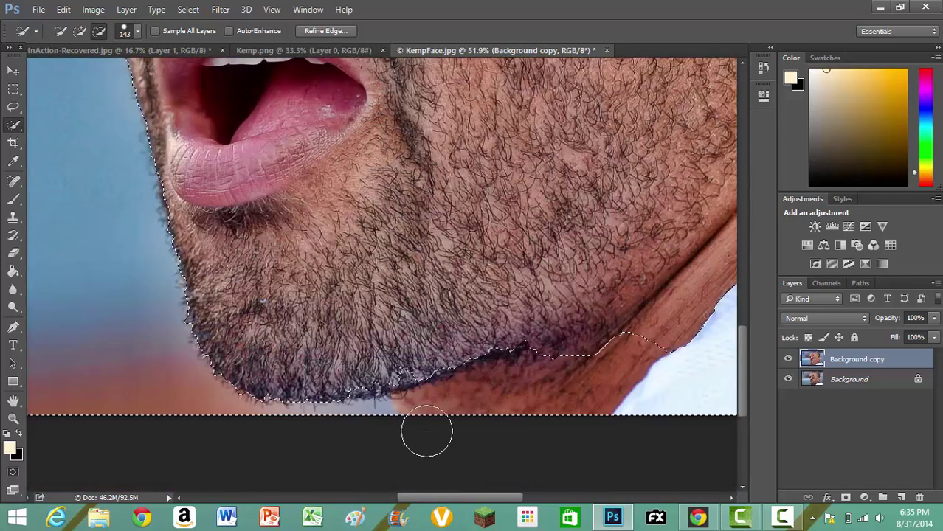
pyautogui.hscroll(6, 272, 367)
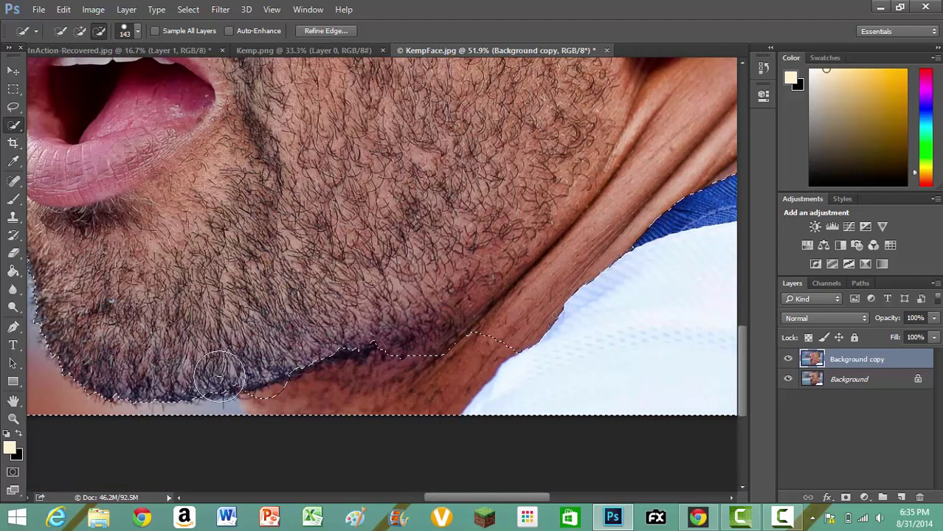
pyautogui.moveTo(219, 376)
pyautogui.mouseDown()
pyautogui.moveTo(243, 365)
pyautogui.moveTo(292, 378)
pyautogui.moveTo(450, 328)
pyautogui.mouseUp()
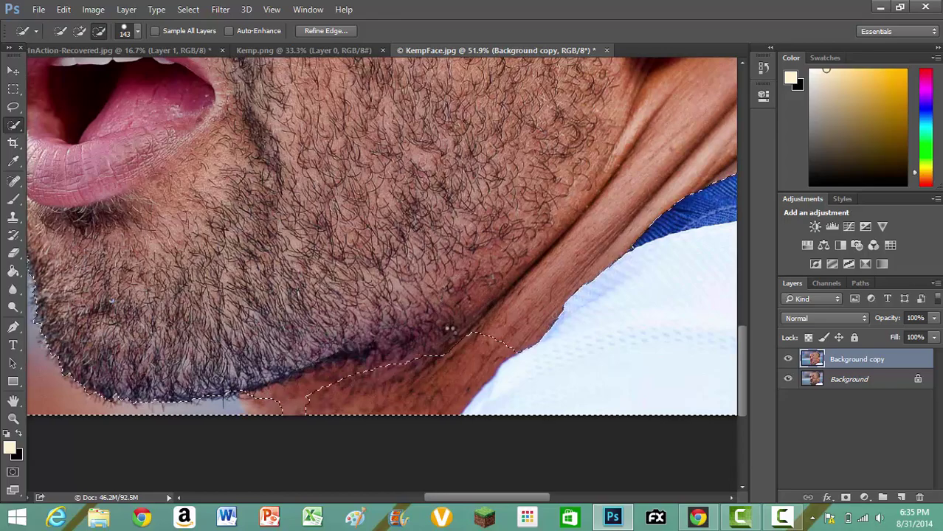
pyautogui.click(340, 376)
# Clear the selected background from the Background copy layer and delete the original Background layer
pyautogui.scroll(1, 489, 497)
pyautogui.moveTo(488, 497); pyautogui.dragTo(541, 482)
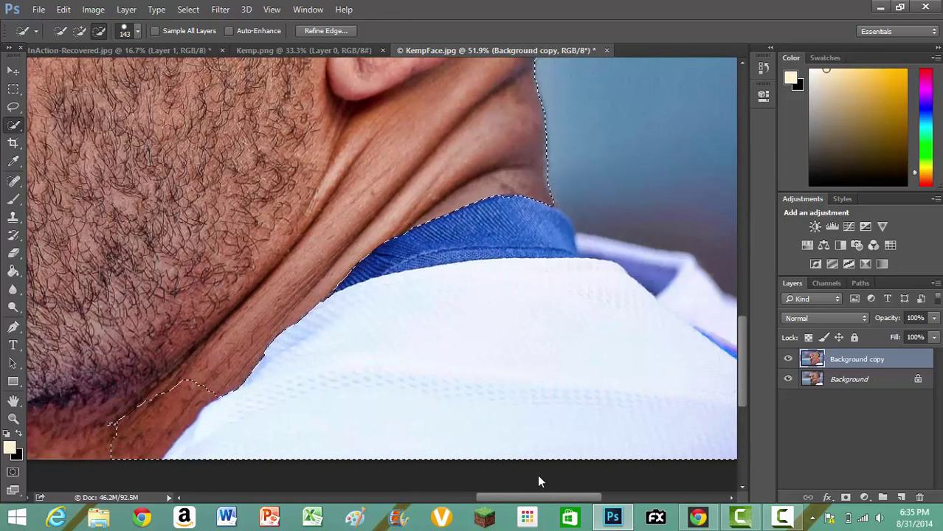
pyautogui.scroll(10, 543, 432)
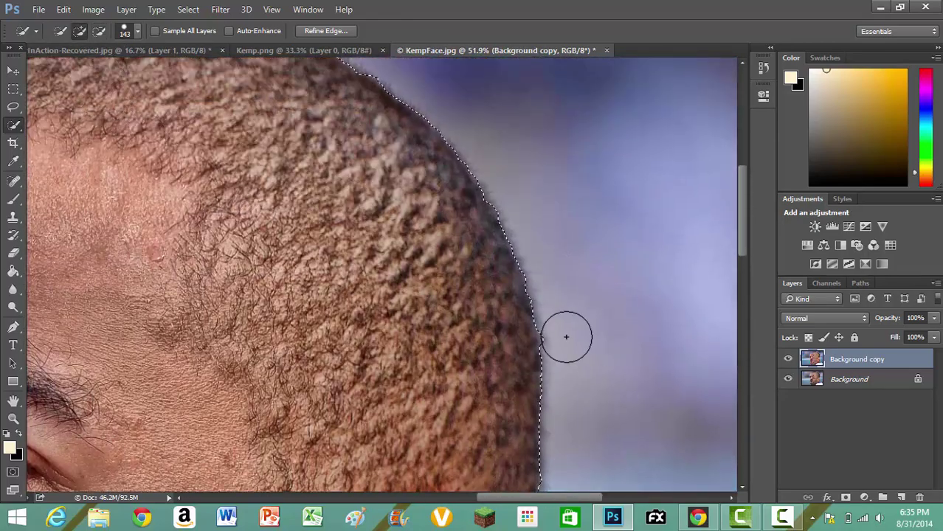
pyautogui.scroll(2, 525, 330)
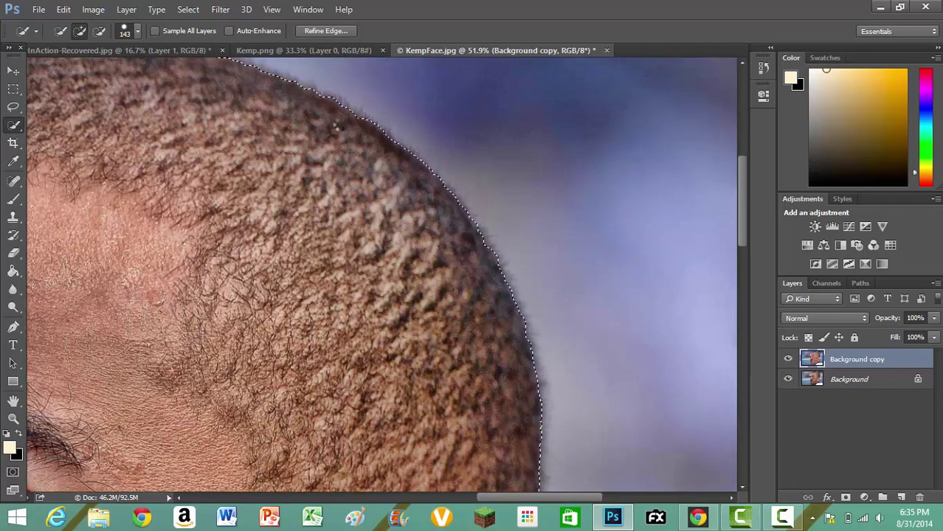
pyautogui.click(13, 418)
pyautogui.click(389, 31)
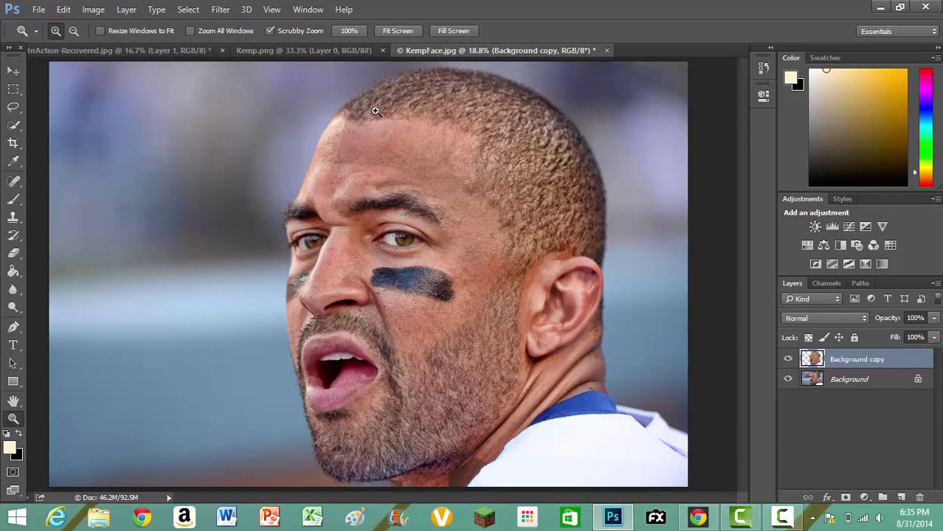
pyautogui.click(849, 380)
pyautogui.press('Delete')
# Save the face cutout in the Pictures folder as a PNG file named KempFace
pyautogui.click(38, 9)
pyautogui.click(52, 159)
pyautogui.click(258, 278)
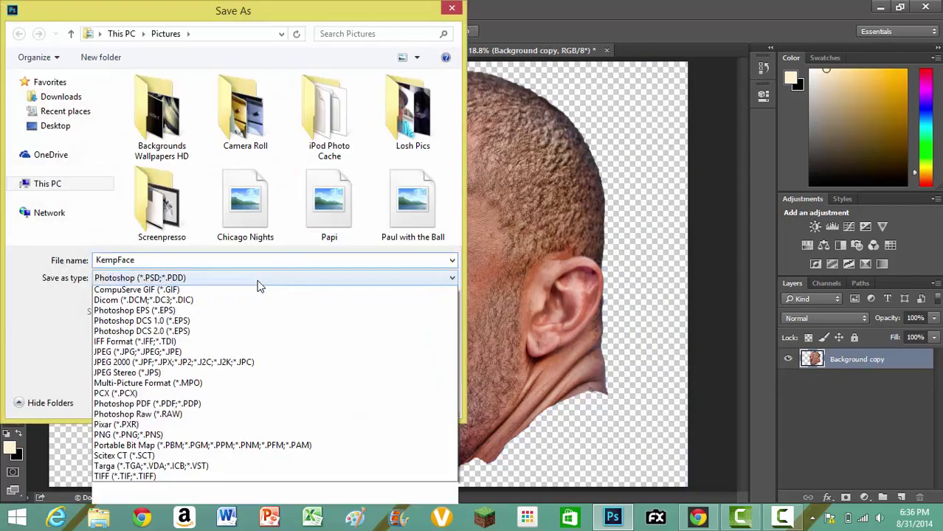
pyautogui.click(128, 467)
pyautogui.click(354, 402)
pyautogui.press('Return')
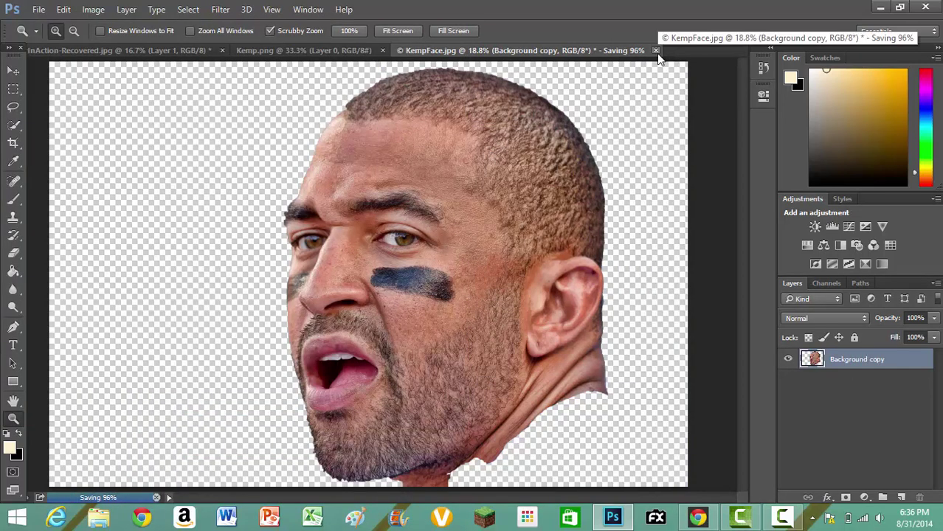
# Close the Kemp.png and InAction-Recovered.jpg documents, leaving the face cutout open
pyautogui.click(382, 50)
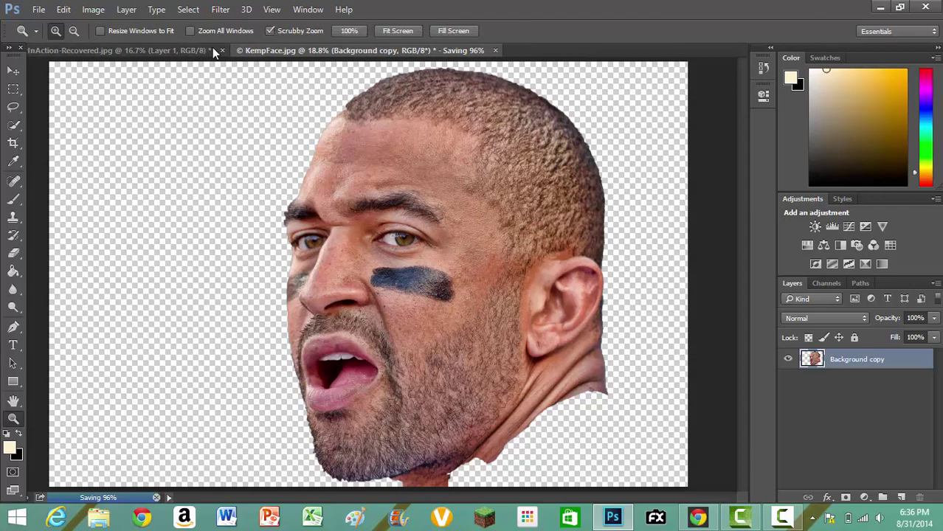
pyautogui.click(222, 50)
pyautogui.click(472, 207)
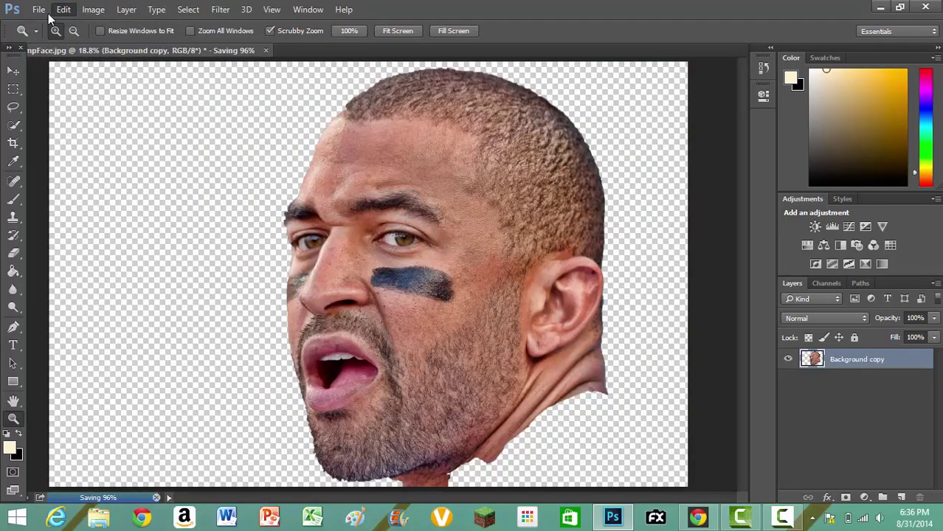
# Open the White BG.jpg image from the Pictures folder
pyautogui.click(40, 11)
pyautogui.click(50, 41)
pyautogui.click(458, 261)
pyautogui.doubleClick(180, 225)
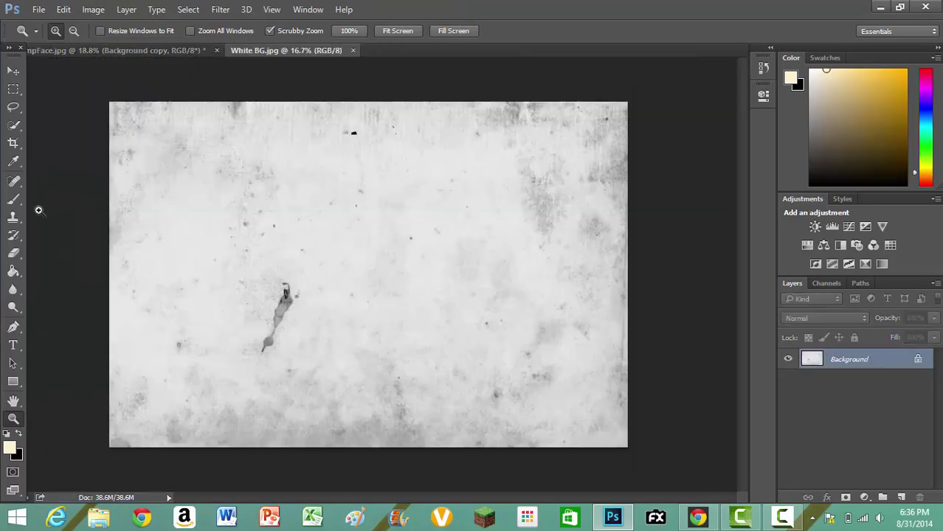
# Crop the White BG image to a square and fit it in the view
pyautogui.click(14, 143)
pyautogui.press('Return')
pyautogui.press('Return')
pyautogui.press('z')
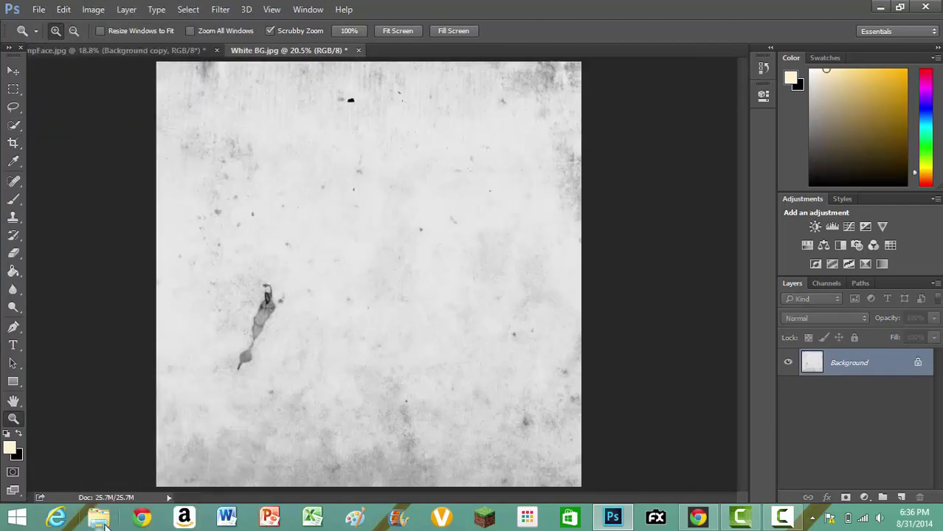
# Switch to File Explorer, find the KempFace cutout in the Pictures folder, and shrink the window so the canvas shows beside it
pyautogui.press('super+e')
pyautogui.doubleClick(221, 196)
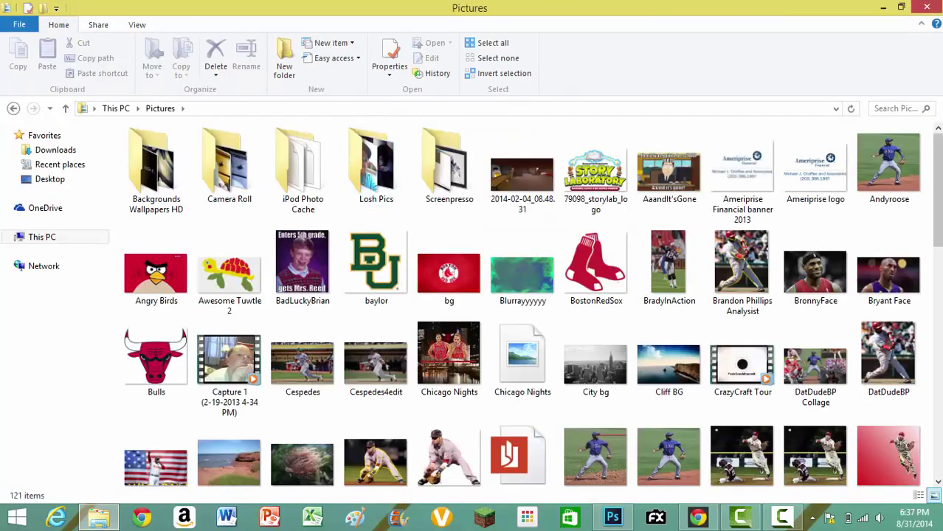
pyautogui.moveTo(937, 188); pyautogui.dragTo(937, 306)
pyautogui.doubleClick(302, 262)
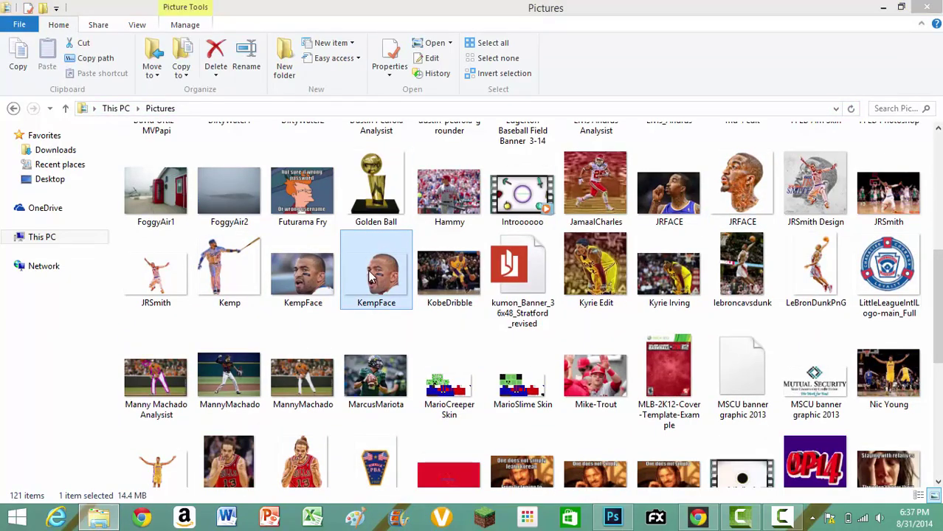
pyautogui.click(782, 84)
pyautogui.click(900, 8)
# Place the transparent KempFace cutout from the Pictures folder onto the White BG canvas
pyautogui.scroll(-20, 255, 223)
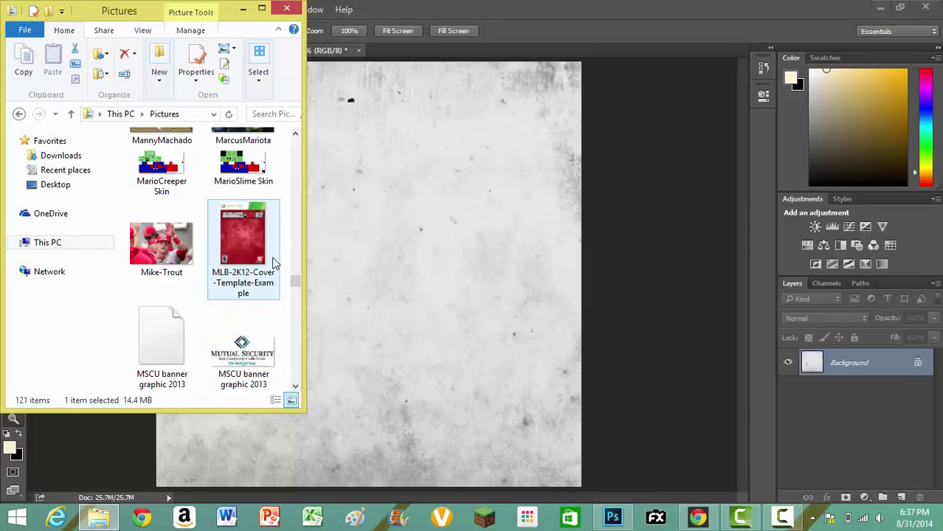
pyautogui.scroll(18, 242, 276)
pyautogui.scroll(-2, 151, 302)
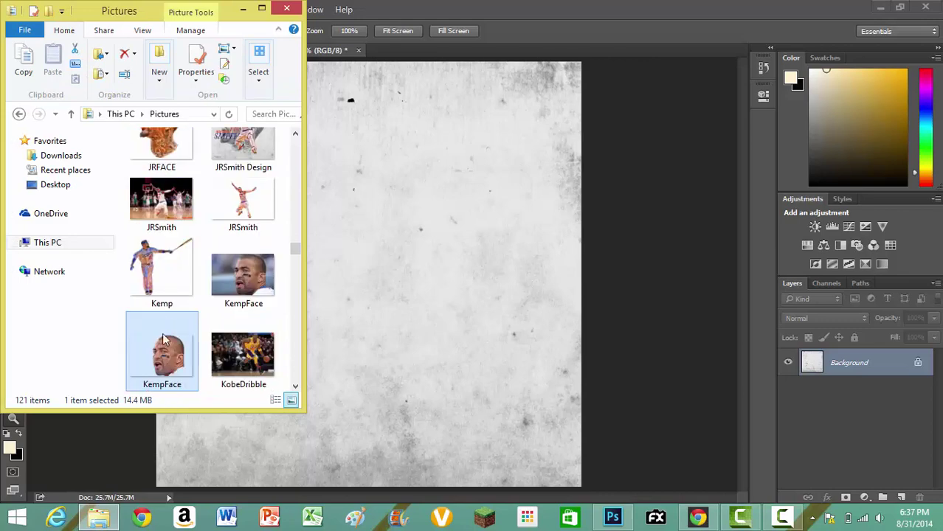
pyautogui.moveTo(164, 341); pyautogui.dragTo(391, 302)
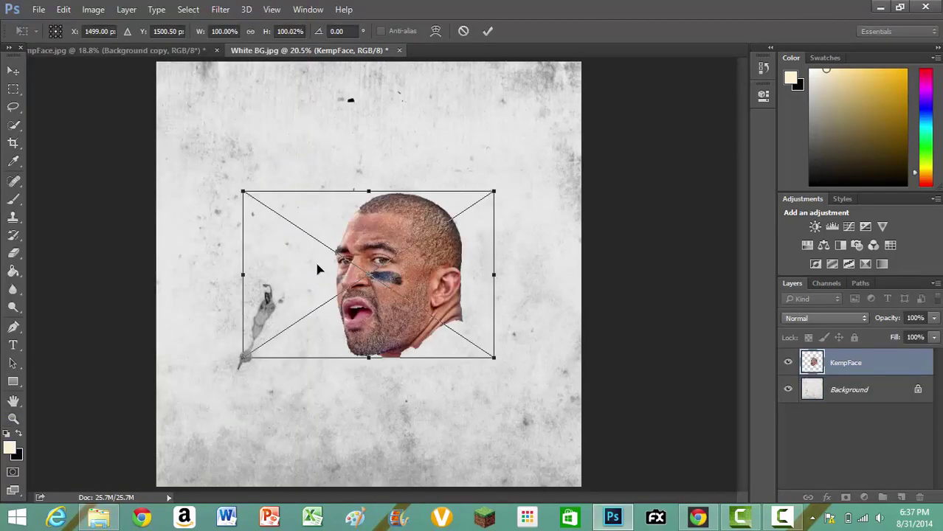
# Scale the placed face to about 197% and position it slightly left of the canvas centre
pyautogui.moveTo(242, 192); pyautogui.dragTo(124, 44)
pyautogui.moveTo(494, 358); pyautogui.dragTo(564, 441)
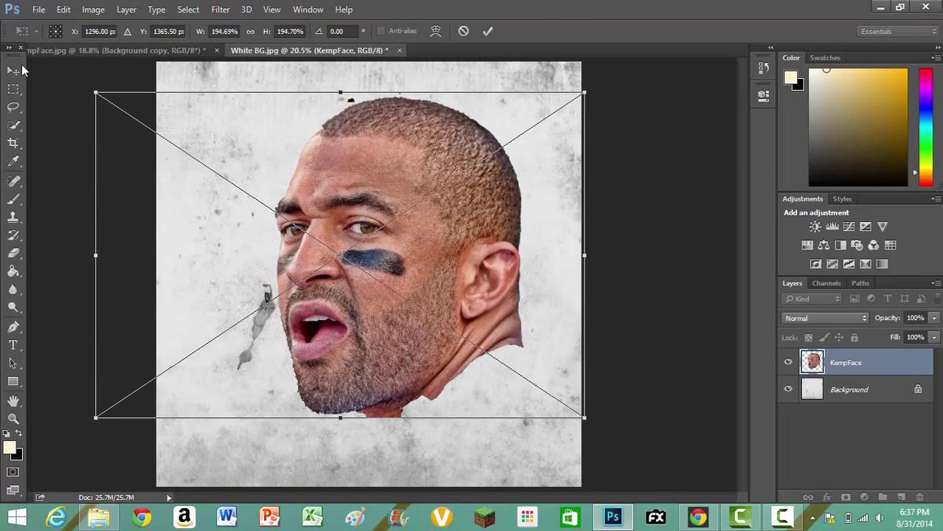
pyautogui.moveTo(98, 94); pyautogui.dragTo(92, 89)
pyautogui.moveTo(419, 308); pyautogui.dragTo(391, 311)
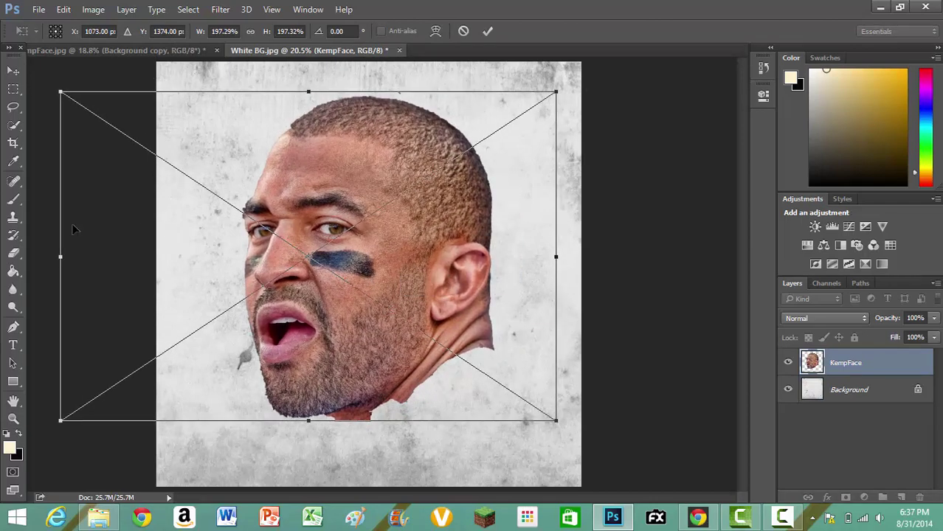
# Erase the neck and lower jaw edge of the KempFace layer with a 390 px textured Eraser and move the face slightly down
pyautogui.click(14, 252)
pyautogui.click(424, 206)
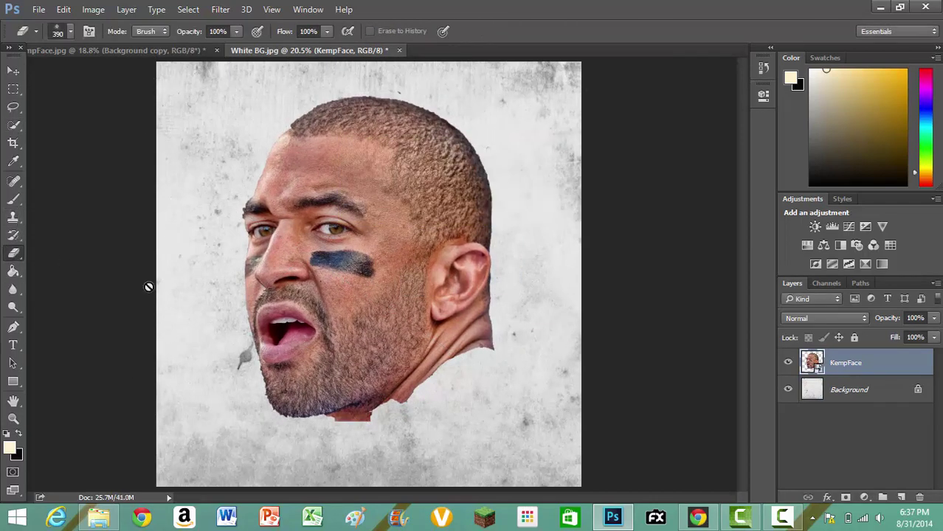
pyautogui.moveTo(368, 422)
pyautogui.mouseDown()
pyautogui.moveTo(491, 344)
pyautogui.moveTo(452, 398)
pyautogui.moveTo(427, 413)
pyautogui.moveTo(292, 433)
pyautogui.moveTo(368, 432)
pyautogui.moveTo(283, 433)
pyautogui.moveTo(413, 437)
pyautogui.moveTo(452, 362)
pyautogui.moveTo(504, 312)
pyautogui.moveTo(515, 284)
pyautogui.moveTo(412, 406)
pyautogui.moveTo(355, 427)
pyautogui.moveTo(377, 412)
pyautogui.moveTo(361, 406)
pyautogui.moveTo(393, 397)
pyautogui.moveTo(448, 353)
pyautogui.moveTo(349, 415)
pyautogui.moveTo(311, 426)
pyautogui.moveTo(272, 419)
pyautogui.moveTo(295, 422)
pyautogui.mouseUp()
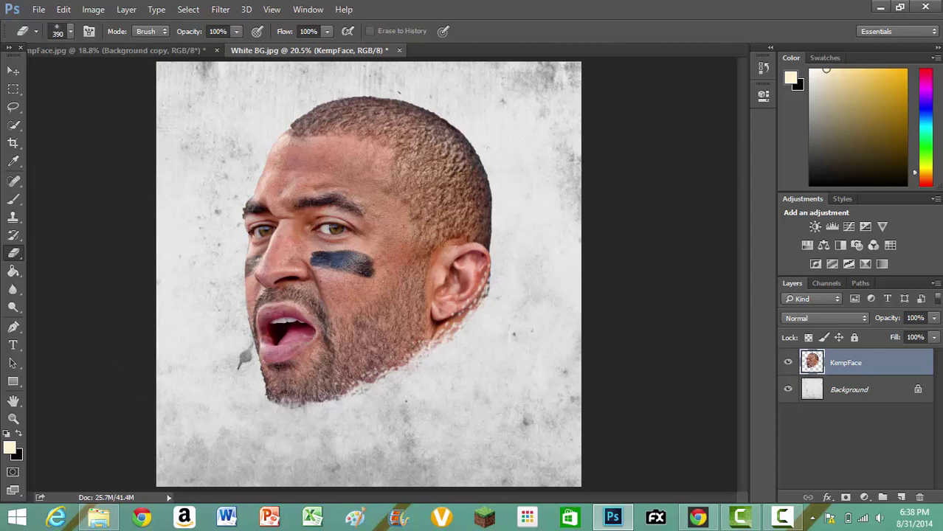
pyautogui.click(13, 71)
pyautogui.moveTo(363, 265); pyautogui.dragTo(362, 275)
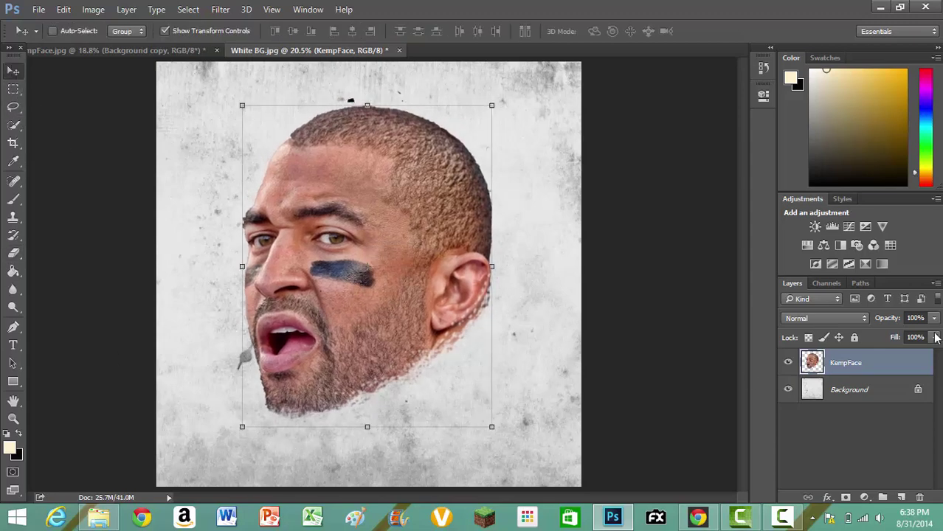
# Set the KempFace layer's opacity to 74% and choose a blending mode that renders the face in greyscale over the background
pyautogui.moveTo(926, 355); pyautogui.dragTo(912, 354)
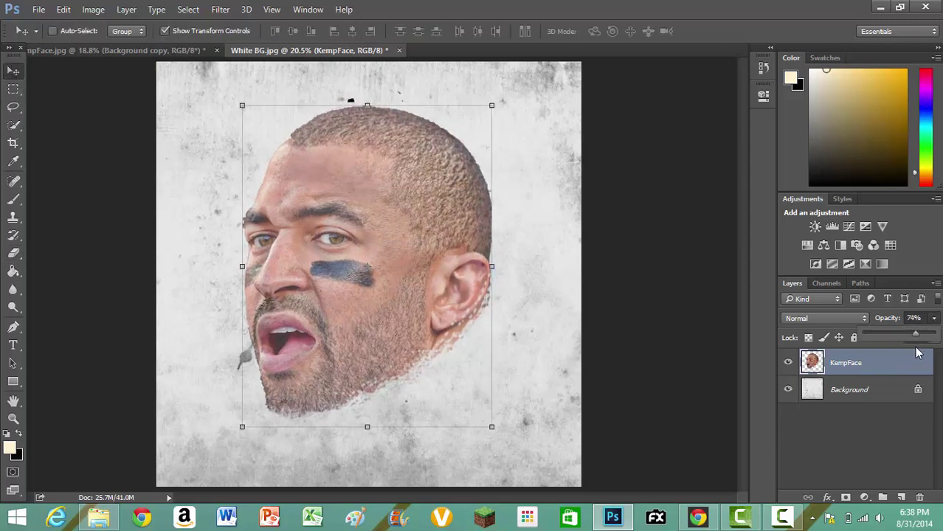
pyautogui.click(825, 318)
pyautogui.click(814, 308)
pyautogui.click(830, 435)
pyautogui.click(98, 516)
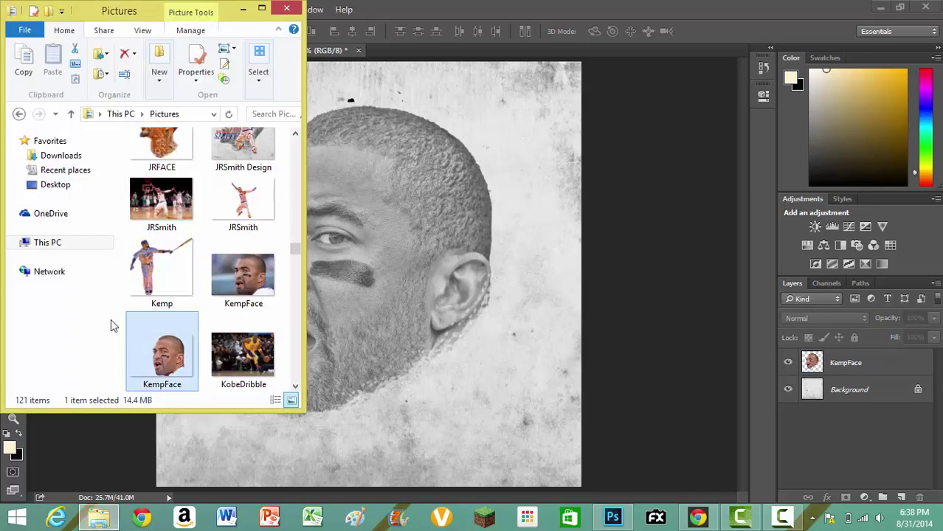
pyautogui.moveTo(161, 273); pyautogui.dragTo(469, 314)
pyautogui.moveTo(240, 157); pyautogui.dragTo(187, 105)
pyautogui.moveTo(491, 387); pyautogui.dragTo(540, 462)
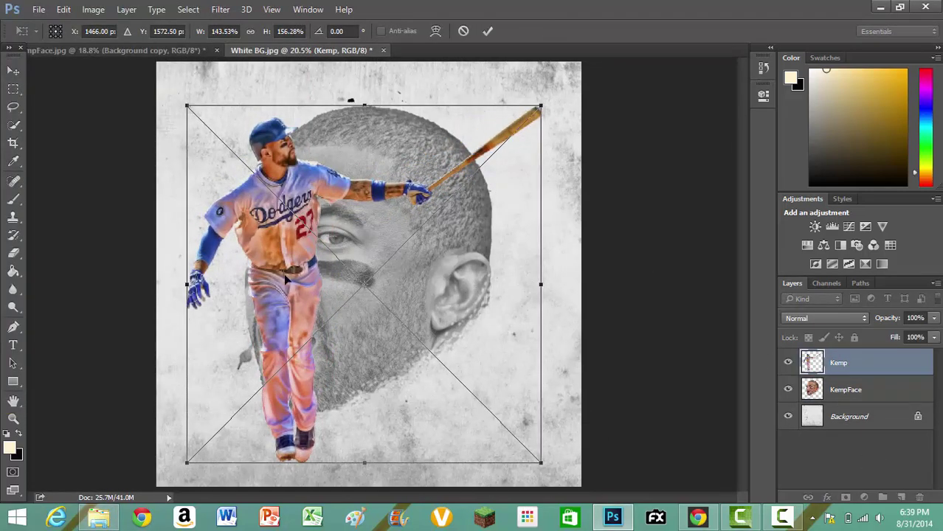
pyautogui.press('Escape')
# Place the Kemp batter cutout from the Pictures folder over the face, scaled to about 156% and centred on the canvas
pyautogui.click(98, 517)
pyautogui.moveTo(168, 270); pyautogui.dragTo(317, 279)
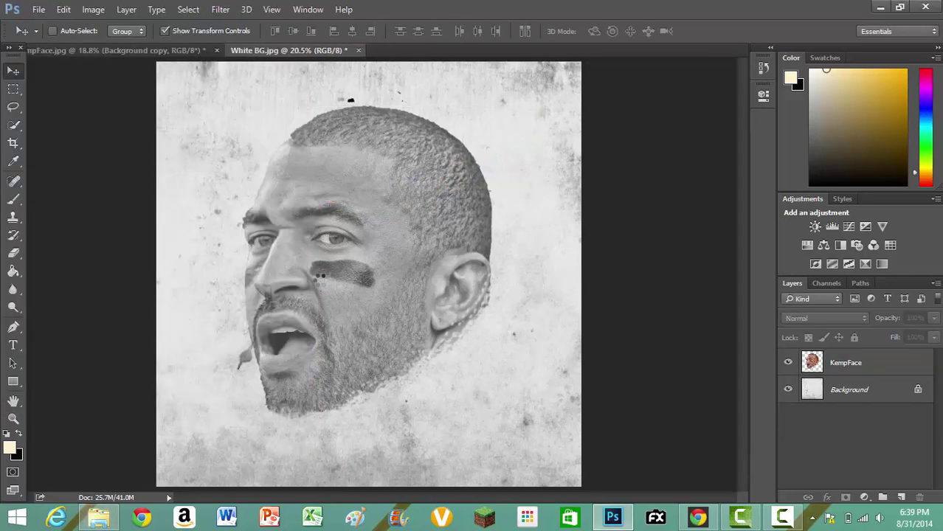
pyautogui.moveTo(491, 389); pyautogui.dragTo(633, 514)
pyautogui.moveTo(445, 366); pyautogui.dragTo(372, 289)
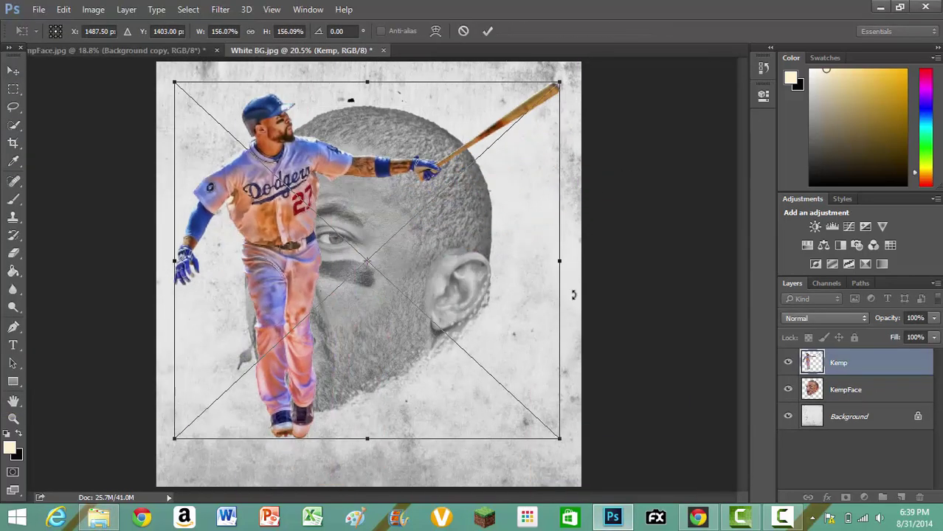
# Nudge the batter cutout slightly down to a Y position of 1427 px and commit the placement
pyautogui.press('Down')
pyautogui.press('Down')
pyautogui.press('Down')
pyautogui.press('Down')
pyautogui.press('Down')
pyautogui.press('Down')
pyautogui.press('Down')
pyautogui.press('Down')
pyautogui.press('Down')
pyautogui.press('Down')
pyautogui.press('Down')
pyautogui.press('Down')
pyautogui.press('Down')
pyautogui.press('Down')
pyautogui.press('Down')
pyautogui.press('Down')
pyautogui.press('Down')
pyautogui.press('Down')
pyautogui.press('Down')
pyautogui.press('Down')
pyautogui.press('Up')
pyautogui.press('Up')
pyautogui.press('Up')
pyautogui.press('Up')
pyautogui.press('Up')
pyautogui.press('Up')
pyautogui.press('Up')
pyautogui.press('Up')
pyautogui.press('Up')
pyautogui.press('Up')
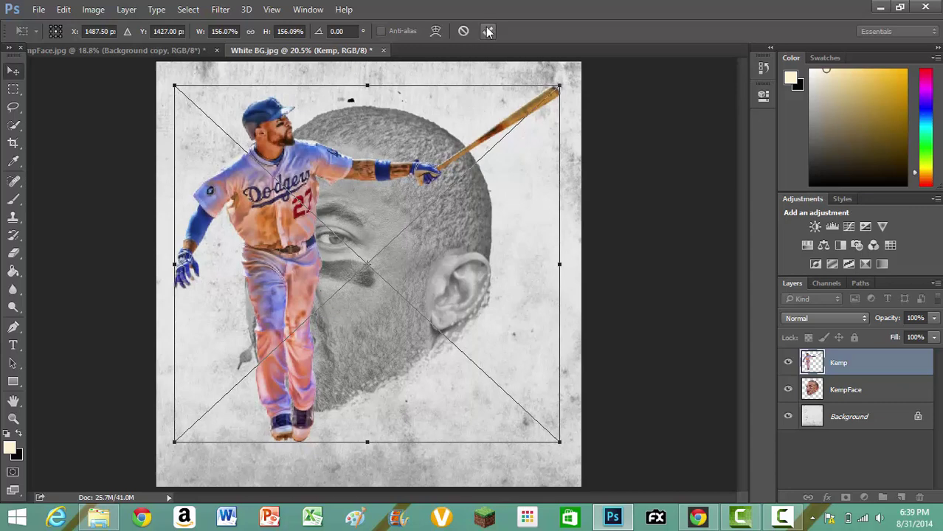
pyautogui.click(487, 31)
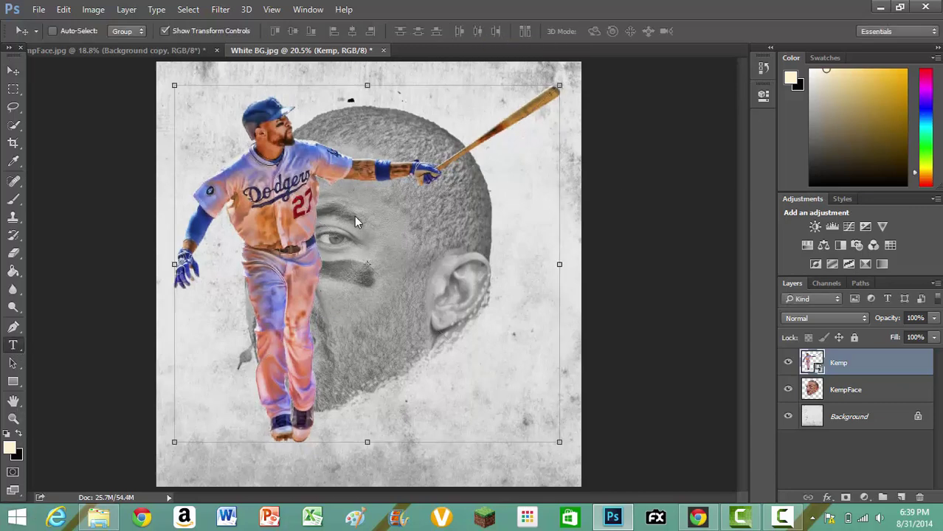
# Add a text box beside the batter over the face and enter "MATT kEMP"
pyautogui.press('t')
pyautogui.moveTo(316, 218); pyautogui.dragTo(549, 360)
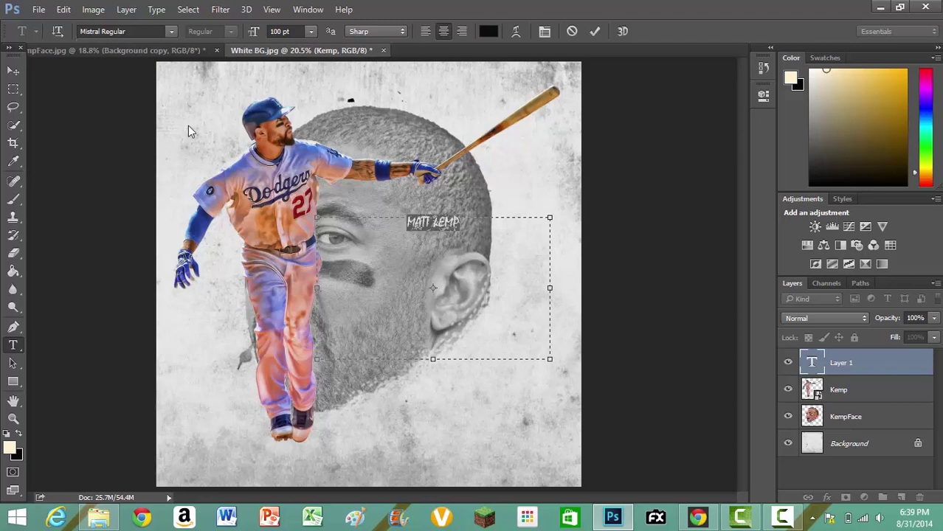
# Set the text's font to Adobe Caslon Pro Italic and extend the text box downward
pyautogui.click(171, 32)
pyautogui.click(313, 253)
pyautogui.click(171, 32)
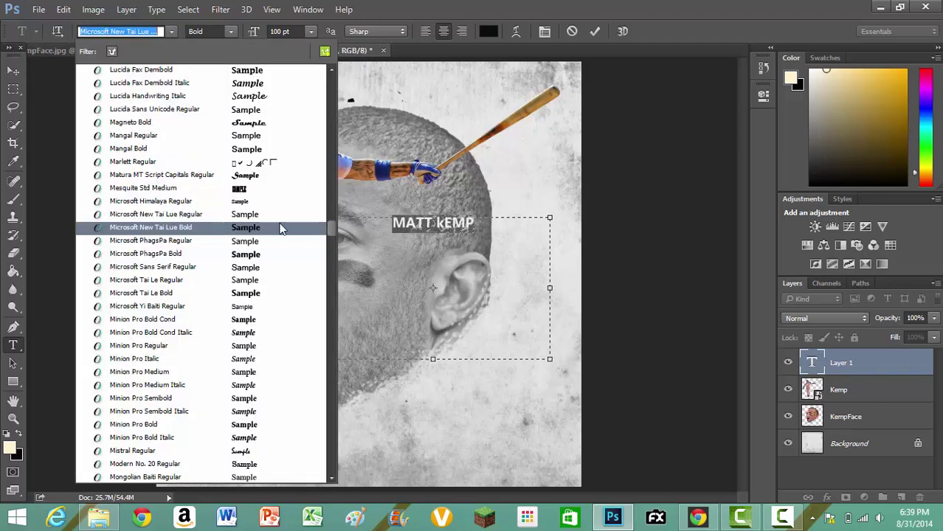
pyautogui.moveTo(329, 173); pyautogui.dragTo(320, 111)
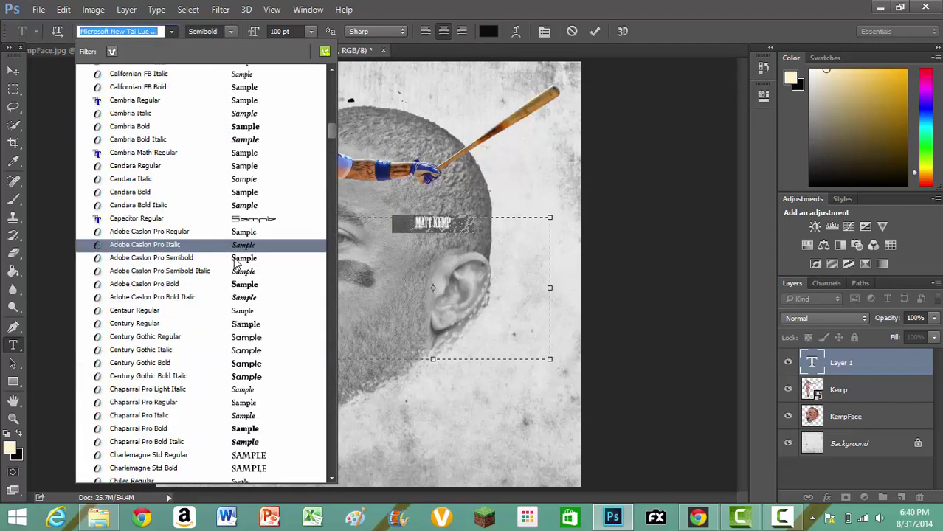
pyautogui.click(233, 251)
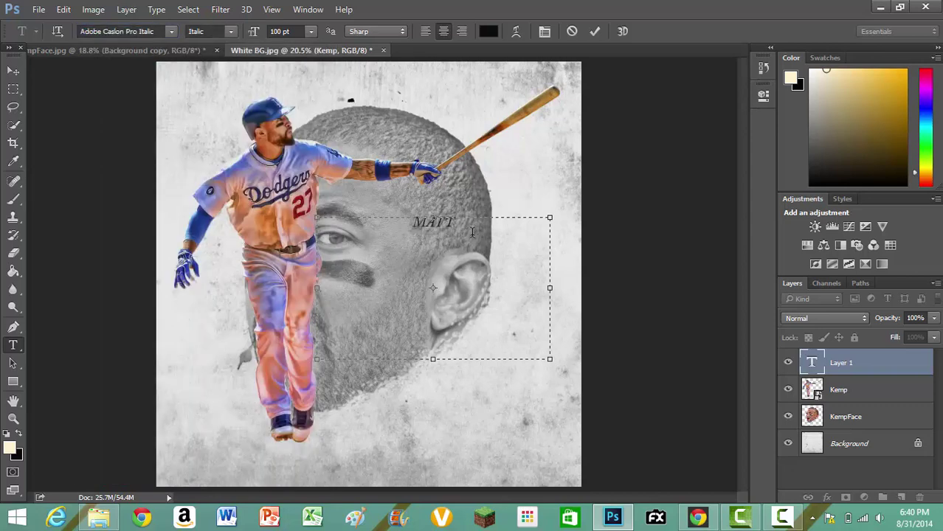
pyautogui.moveTo(450, 213); pyautogui.dragTo(454, 381)
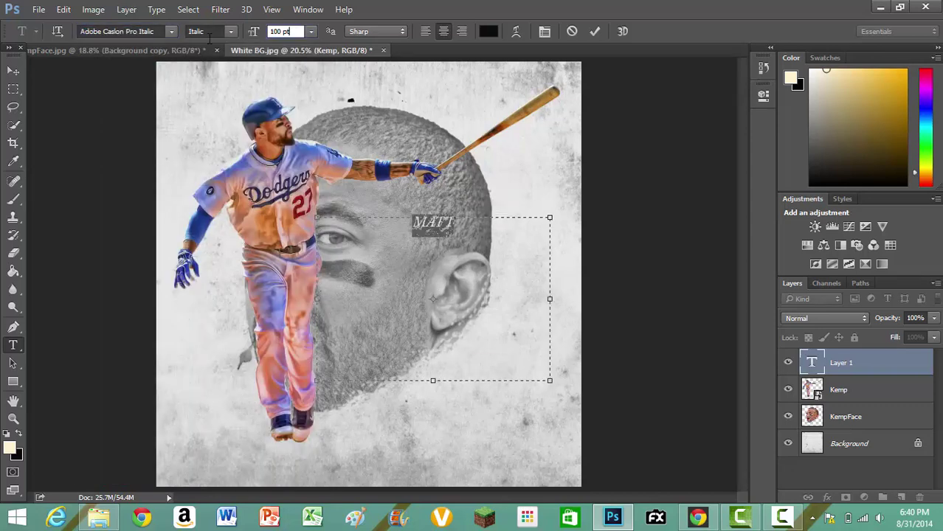
# Set the MATT text to 450 pt and colour it dark blue 132560, sampled from the batter's blue gear
pyautogui.write('450')
pyautogui.press('Return')
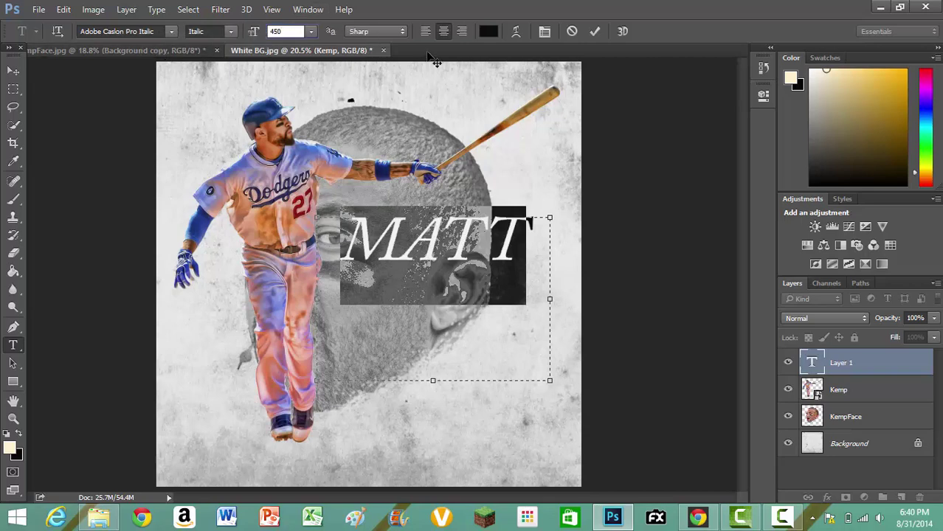
pyautogui.click(488, 31)
pyautogui.click(200, 201)
pyautogui.click(381, 162)
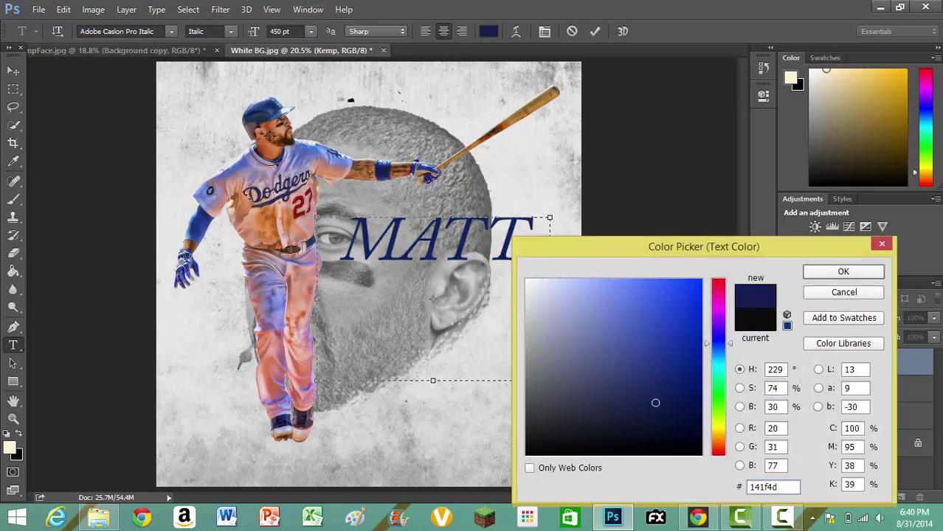
pyautogui.click(256, 106)
pyautogui.click(274, 115)
pyautogui.click(380, 164)
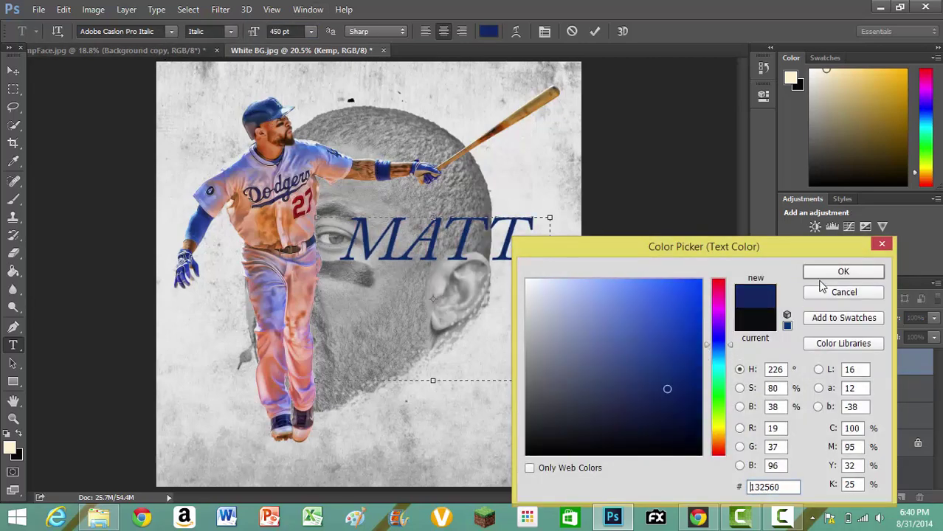
pyautogui.click(827, 273)
# Fit the text box closely around MATT and move the text behind the batter layer, down across the lower face
pyautogui.moveTo(424, 266); pyautogui.dragTo(424, 275)
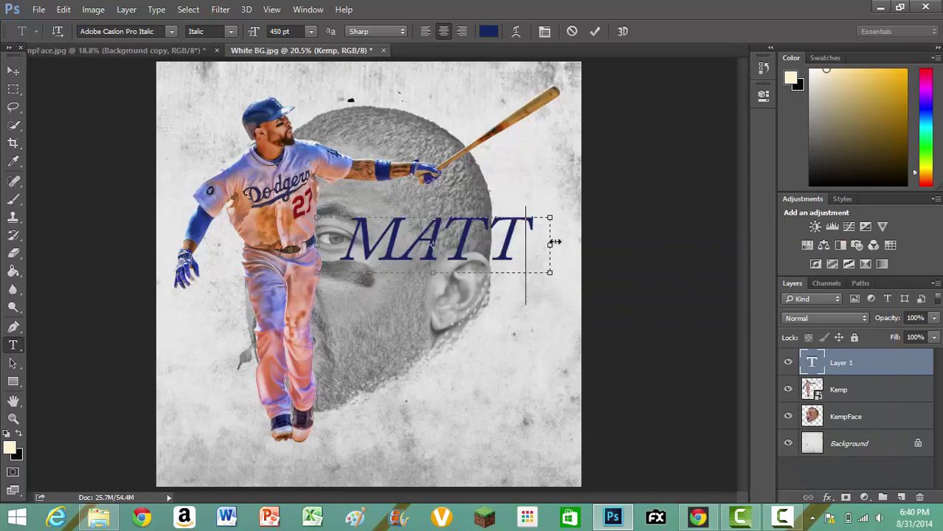
pyautogui.moveTo(554, 243); pyautogui.dragTo(453, 255)
pyautogui.click(13, 71)
pyautogui.moveTo(839, 367); pyautogui.dragTo(841, 402)
pyautogui.moveTo(435, 280); pyautogui.dragTo(417, 328)
# Add a separate text box below MATT reading "KEMP" in the same style
pyautogui.click(13, 344)
pyautogui.moveTo(293, 337); pyautogui.dragTo(661, 454)
pyautogui.write('KEMP')
pyautogui.click(11, 73)
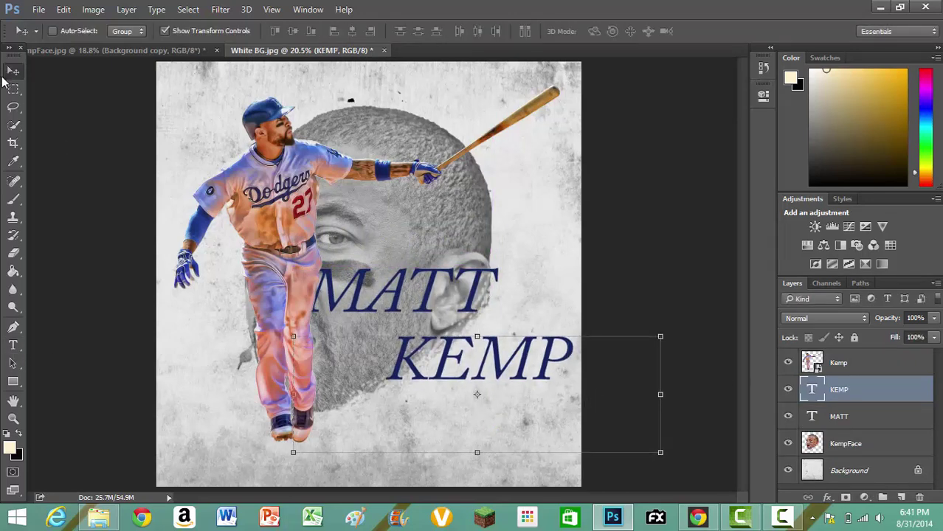
# Nudge the KEMP text up and left until it sits tightly beneath MATT, offset to the right
pyautogui.hotkey('shift', 'Up')
pyautogui.hotkey('shift', 'Up')
pyautogui.hotkey('shift', 'Up')
pyautogui.hotkey('shift', 'Up')
pyautogui.hotkey('shift', 'Up')
pyautogui.hotkey('shift', 'Up')
pyautogui.hotkey('shift', 'Up')
pyautogui.hotkey('shift', 'Up')
pyautogui.hotkey('shift', 'Up')
pyautogui.hotkey('shift', 'Up')
pyautogui.hotkey('shift', 'Up')
pyautogui.hotkey('shift', 'Up')
pyautogui.hotkey('shift', 'Up')
pyautogui.hotkey('shift', 'Up')
pyautogui.hotkey('shift', 'Left')
pyautogui.hotkey('shift', 'Left')
pyautogui.hotkey('shift', 'Left')
pyautogui.hotkey('shift', 'Left')
pyautogui.hotkey('shift', 'Left')
pyautogui.hotkey('shift', 'Left')
pyautogui.hotkey('shift', 'Left')
pyautogui.hotkey('shift', 'Left')
pyautogui.hotkey('shift', 'Left')
pyautogui.hotkey('shift', 'Left')
pyautogui.hotkey('shift', 'Left')
pyautogui.hotkey('shift', 'Left')
pyautogui.hotkey('shift', 'Left')
pyautogui.hotkey('shift', 'Left')
pyautogui.hotkey('shift', 'Left')
pyautogui.hotkey('shift', 'Left')
pyautogui.hotkey('shift', 'Left')
pyautogui.hotkey('shift', 'Up')
pyautogui.hotkey('shift', 'Up')
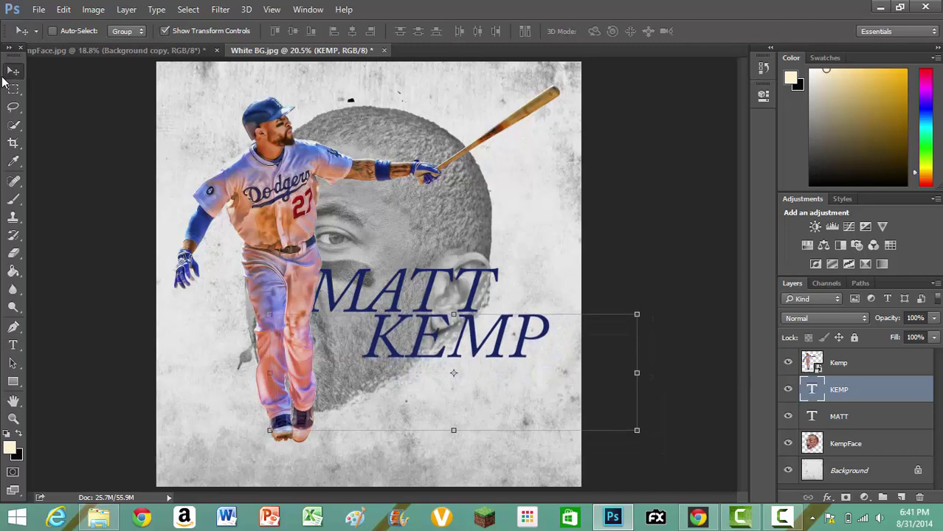
pyautogui.hotkey('shift', 'Right')
pyautogui.hotkey('shift', 'Right')
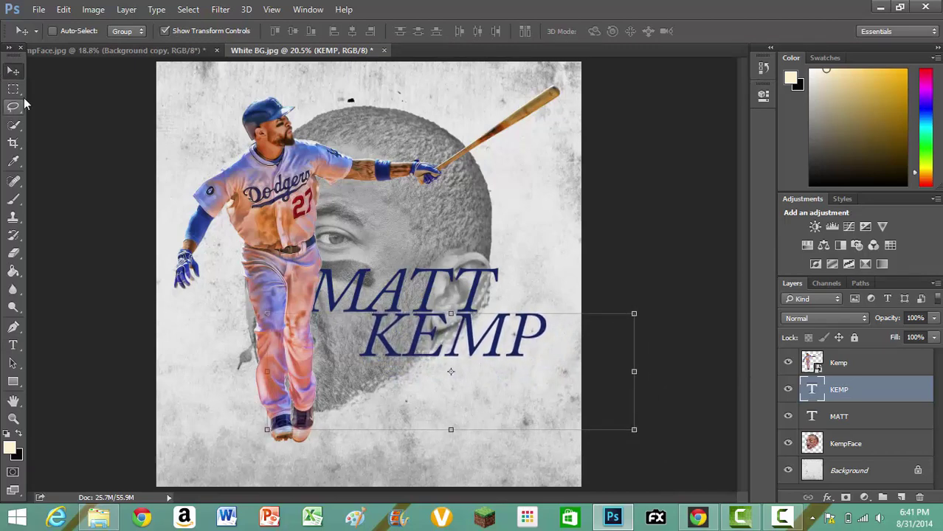
pyautogui.press('Down')
pyautogui.press('Down')
pyautogui.press('Down')
pyautogui.press('Down')
pyautogui.press('Down')
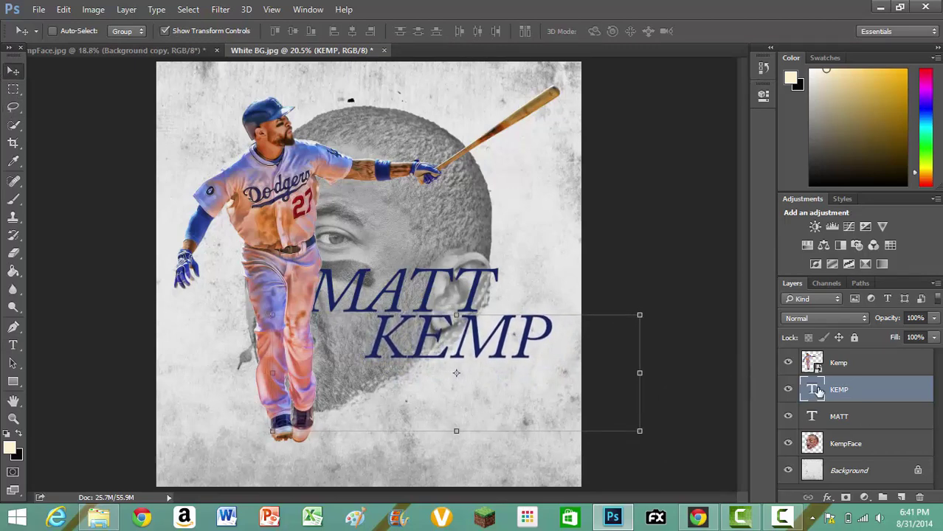
# Add a 100 pt text box reading "Los Angeles" in the empty area below KEMP
pyautogui.click(13, 345)
pyautogui.click(495, 282)
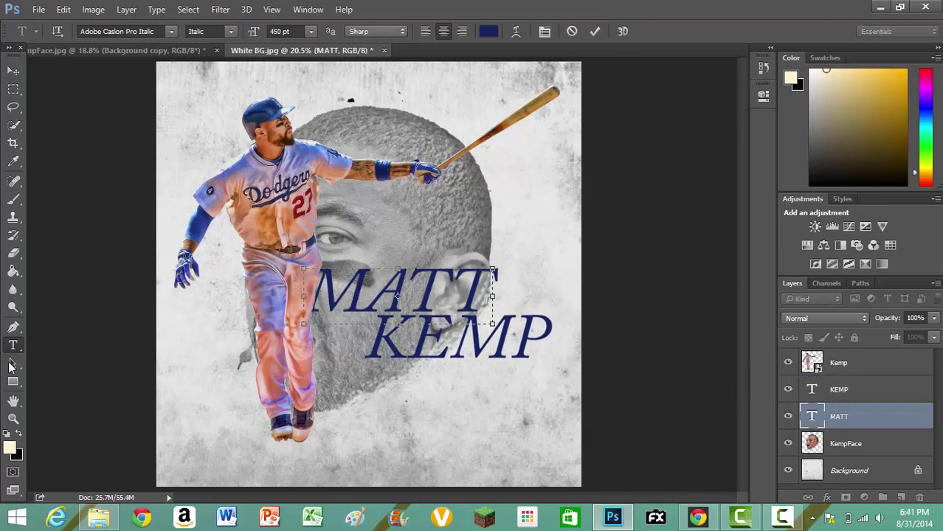
pyautogui.moveTo(540, 479); pyautogui.dragTo(547, 476)
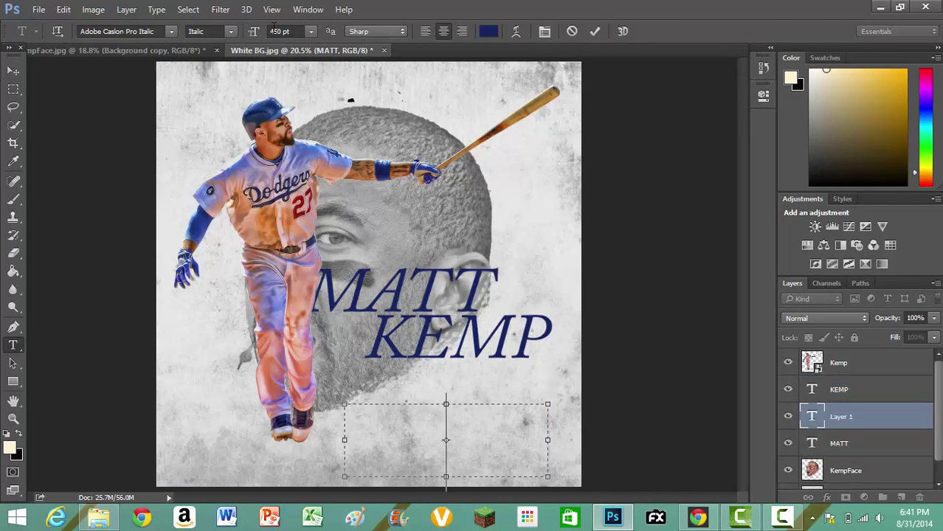
pyautogui.write('100')
pyautogui.write('Los Angeles')
# Change the font of the Los Angeles text to Gobold Bold Italic Italic
pyautogui.moveTo(496, 421); pyautogui.dragTo(404, 411)
pyautogui.click(171, 32)
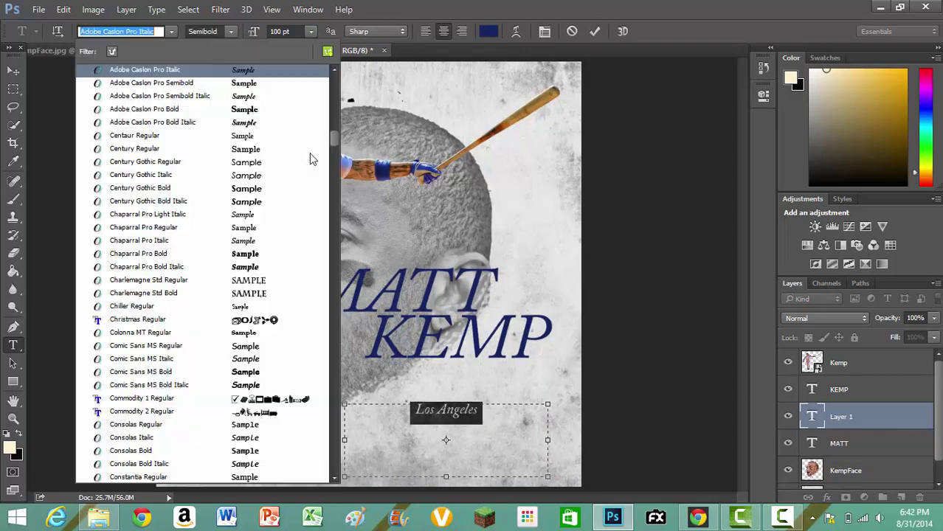
pyautogui.moveTo(333, 137); pyautogui.dragTo(330, 196)
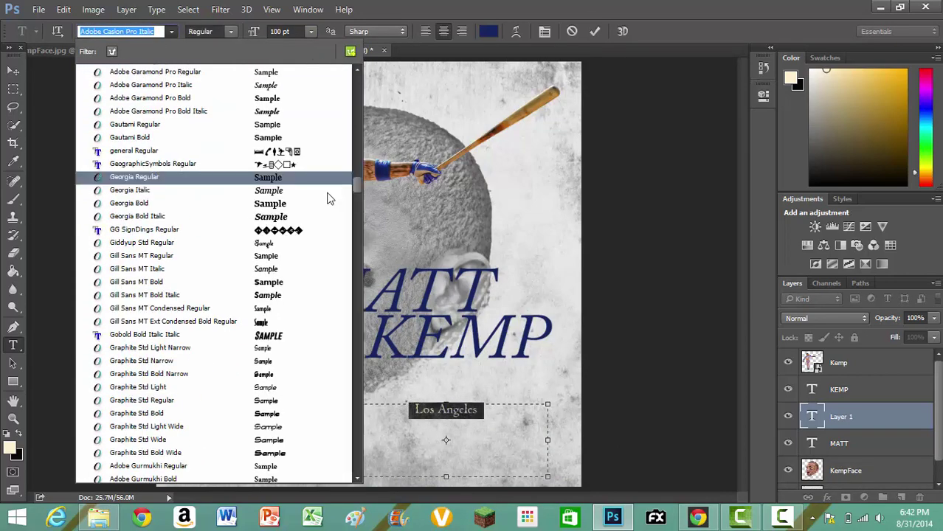
pyautogui.click(256, 331)
# Move the Los Angeles text into the gap right after MATT, just above the end of KEMP
pyautogui.click(14, 70)
pyautogui.moveTo(496, 431); pyautogui.dragTo(567, 344)
pyautogui.hotkey('shift', 'Right')
pyautogui.hotkey('shift', 'Right')
pyautogui.hotkey('shift', 'Right')
pyautogui.hotkey('shift', 'Right')
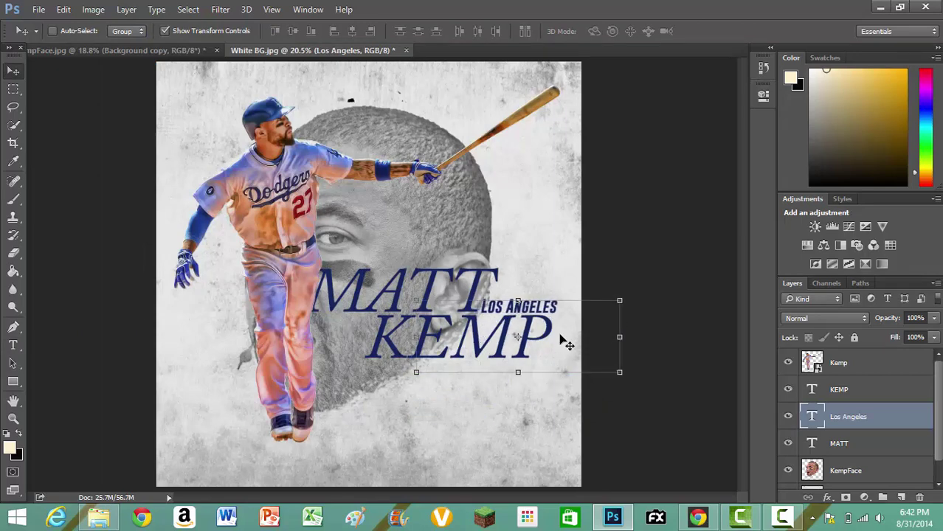
# Recolour the Los Angeles text with the red sampled from the jersey number and commit the edit
pyautogui.click(14, 345)
pyautogui.moveTo(557, 305); pyautogui.dragTo(477, 304)
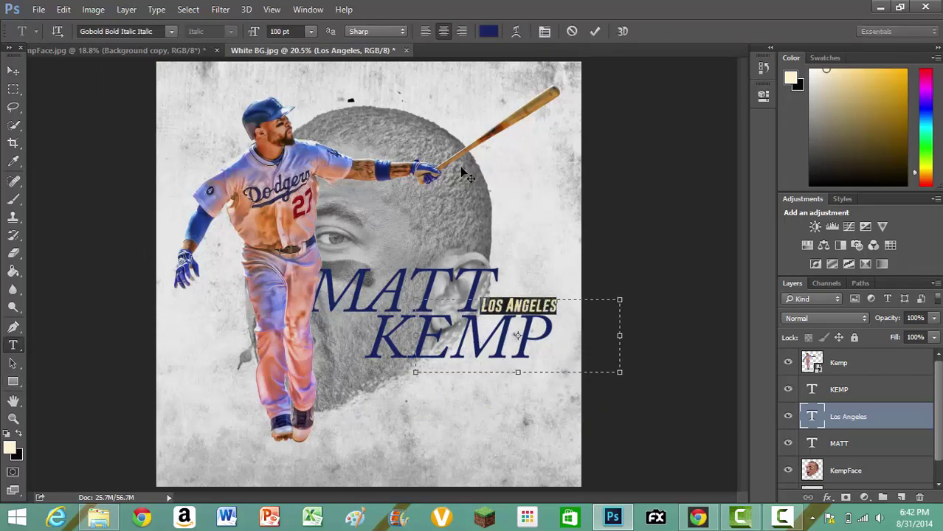
pyautogui.click(488, 31)
pyautogui.click(303, 200)
pyautogui.click(817, 274)
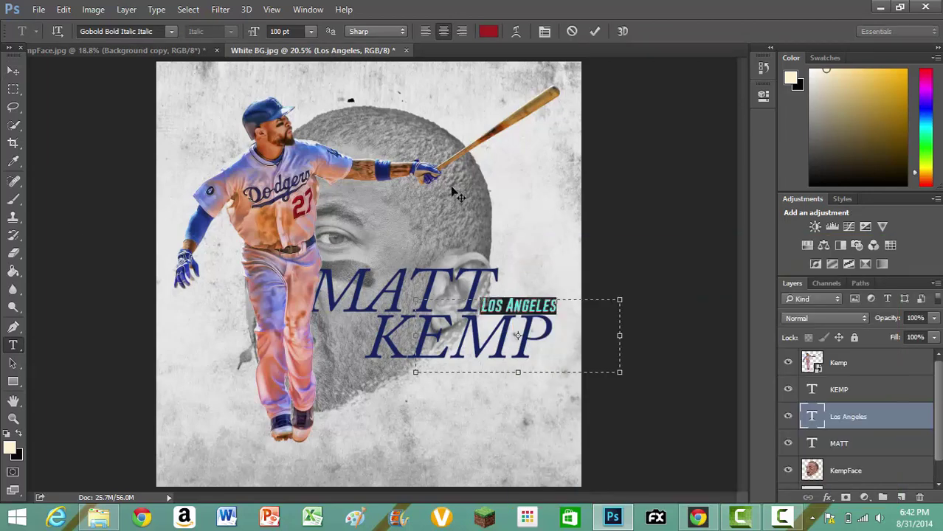
pyautogui.click(595, 31)
# Add the text "Dodgers" in the same red style just before KEMP, under the start of MATT
pyautogui.moveTo(366, 411)
pyautogui.mouseDown()
pyautogui.moveTo(536, 448)
pyautogui.moveTo(373, 350)
pyautogui.mouseUp()
pyautogui.write('Dodgers')
pyautogui.click(14, 71)
# Add the text "DP Digital" near the canvas's lower edge and set its font to Freestyle Script Regular
pyautogui.click(13, 345)
pyautogui.moveTo(377, 428)
pyautogui.mouseDown()
pyautogui.moveTo(611, 451)
pyautogui.moveTo(461, 433)
pyautogui.mouseUp()
pyautogui.write('DP DIGITAL')
pyautogui.click(171, 31)
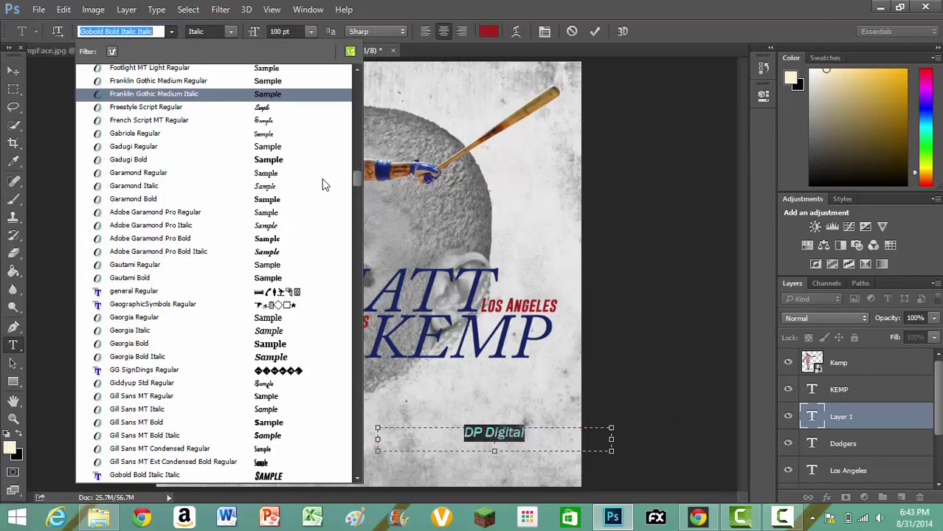
pyautogui.click(268, 119)
# Style the DP Digital text in near-black at 125 pt and move it directly beneath KEMP
pyautogui.click(492, 32)
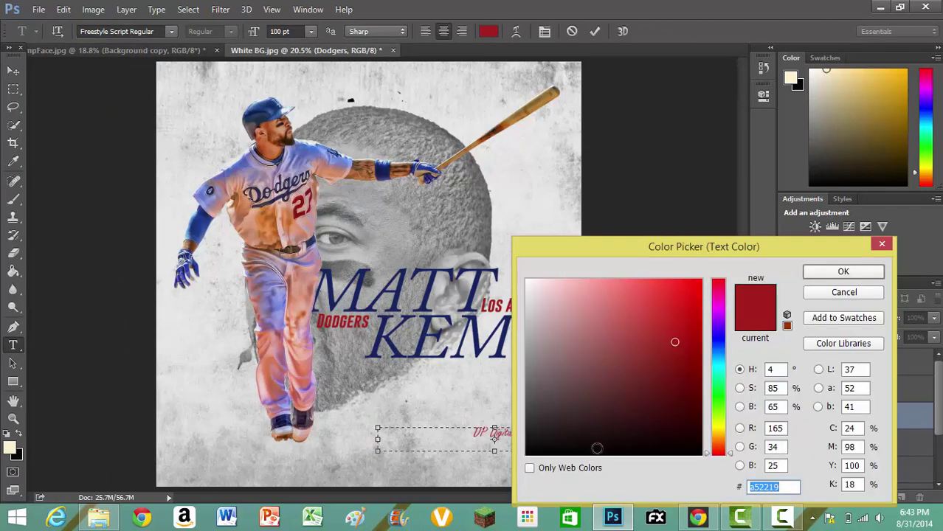
pyautogui.click(598, 448)
pyautogui.press('Return')
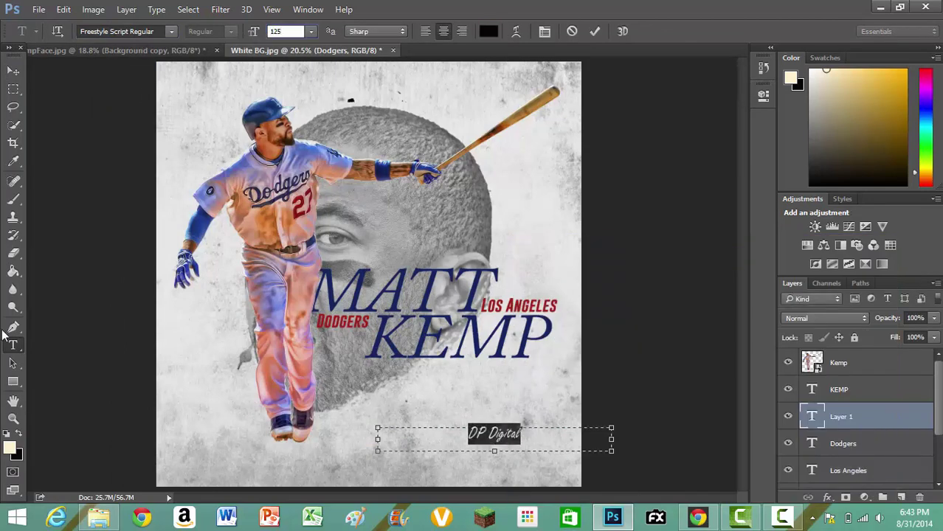
pyautogui.click(13, 71)
pyautogui.moveTo(534, 448); pyautogui.dragTo(476, 383)
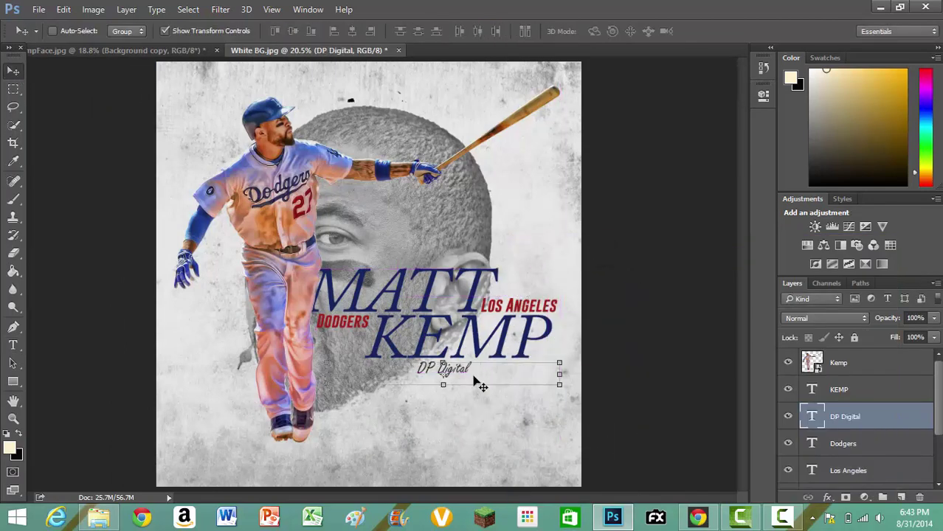